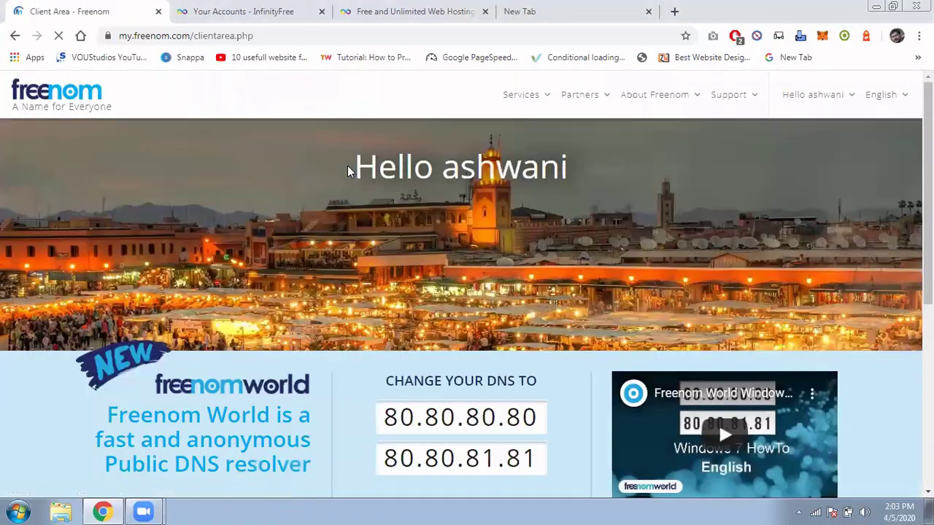
Highlight the logged-in greeting on the Freenom client area home page.
drag(350, 167, 594, 170)
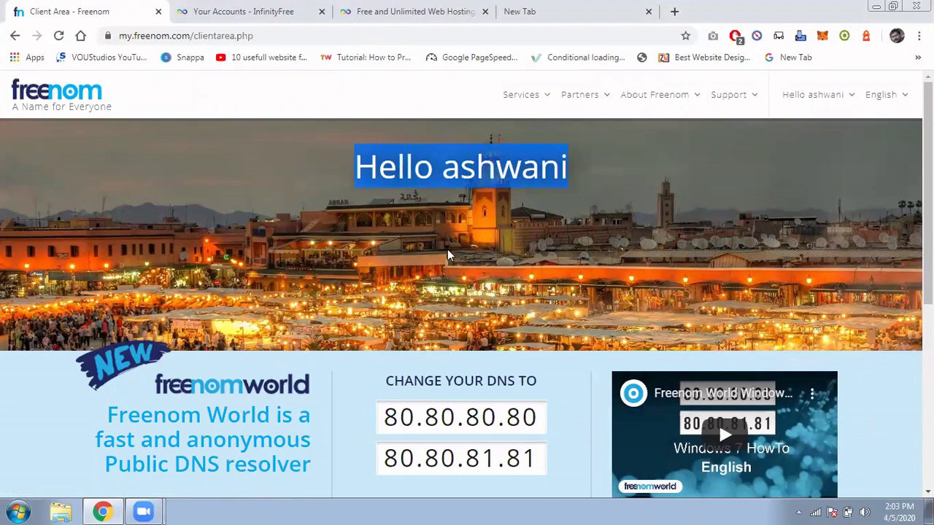
click(526, 100)
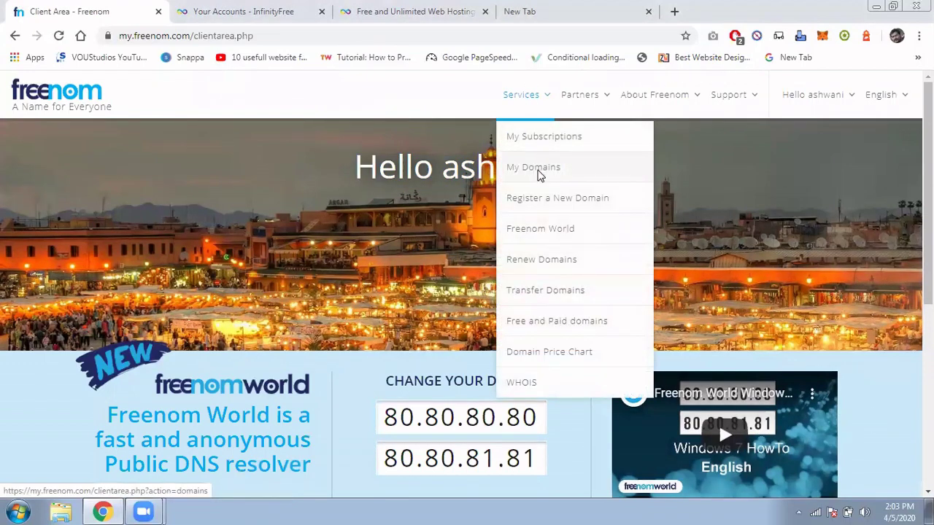
click(538, 170)
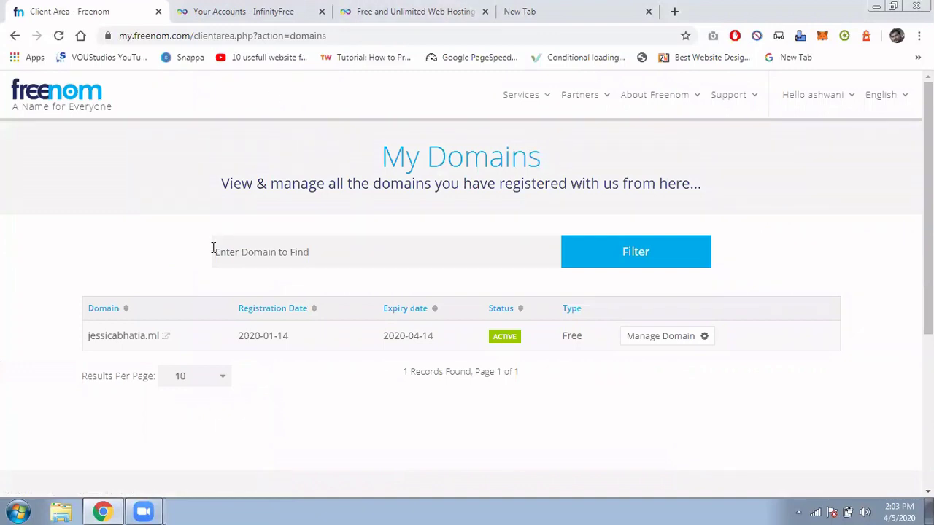
drag(84, 339, 162, 343)
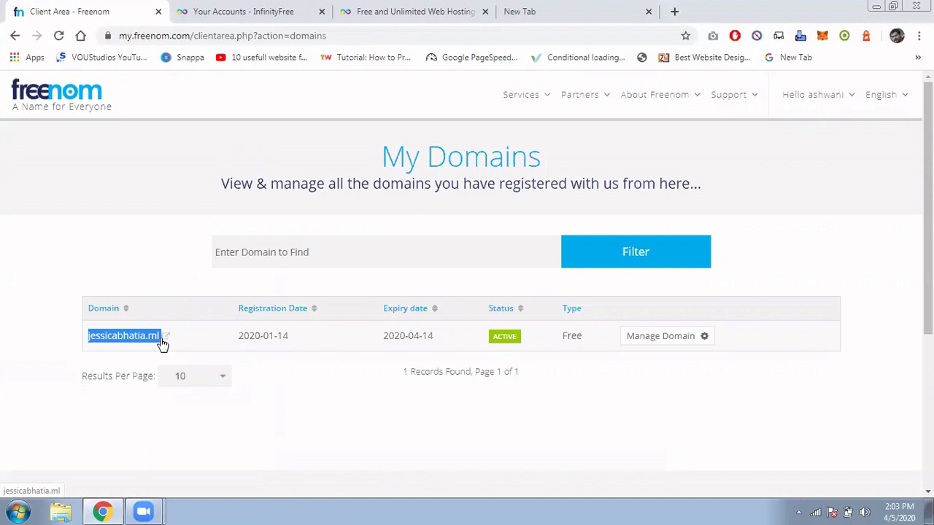
drag(484, 341, 364, 343)
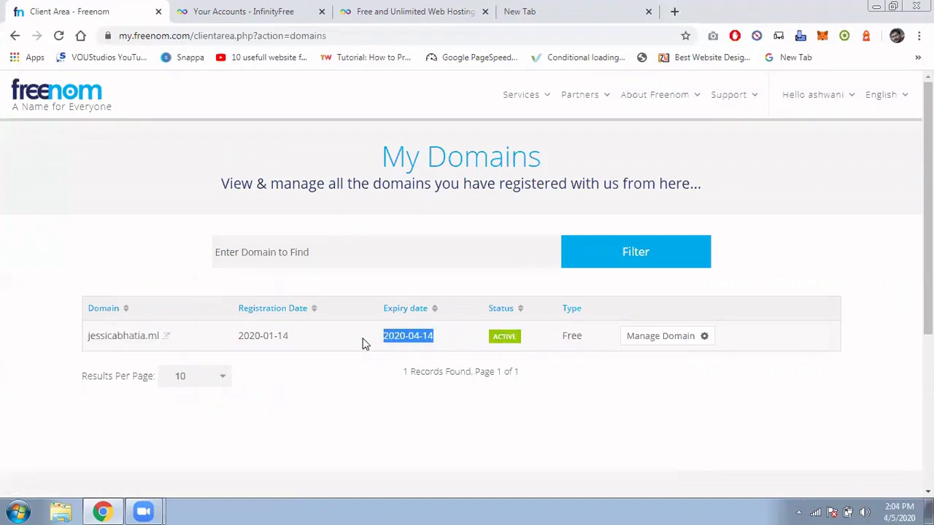
drag(225, 337, 305, 341)
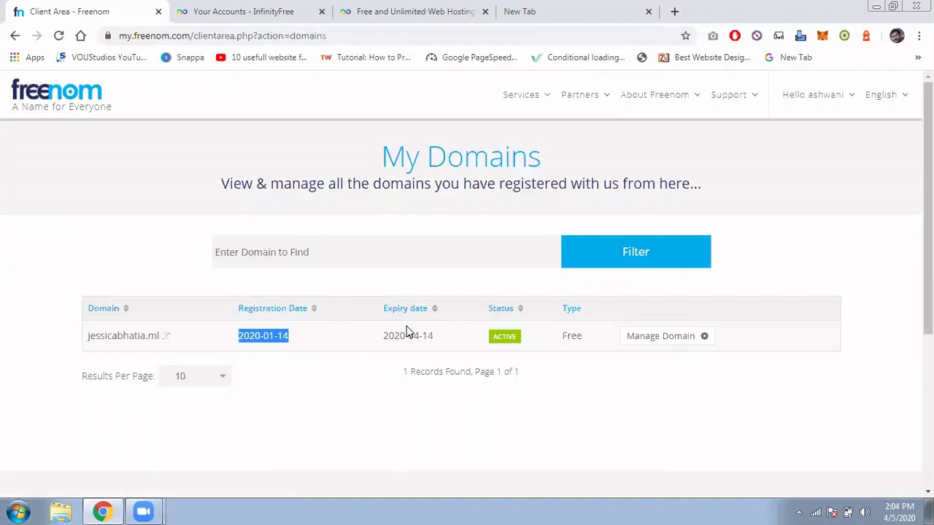
double_click(571, 336)
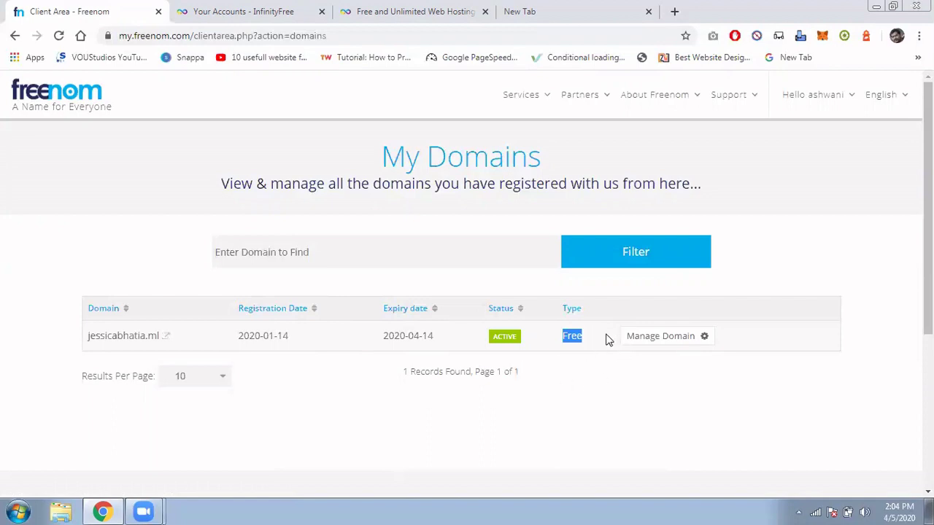
click(661, 338)
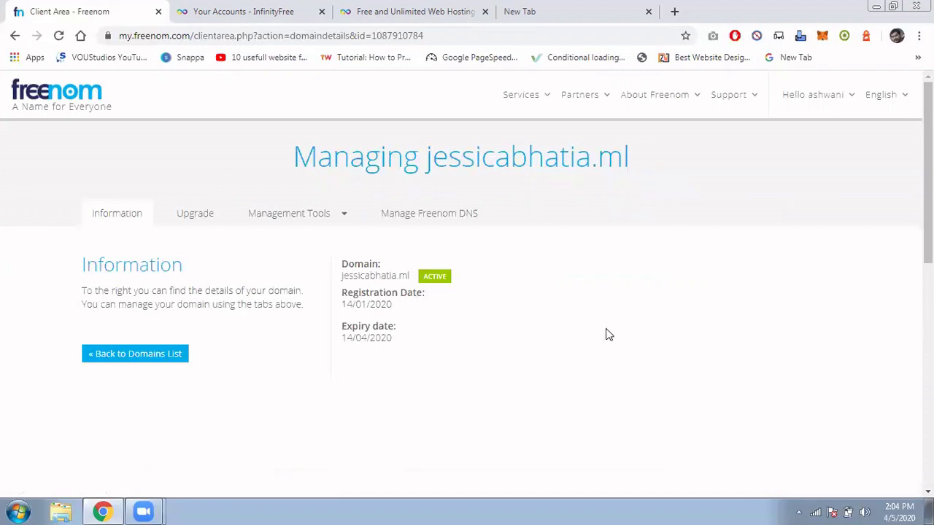
click(292, 219)
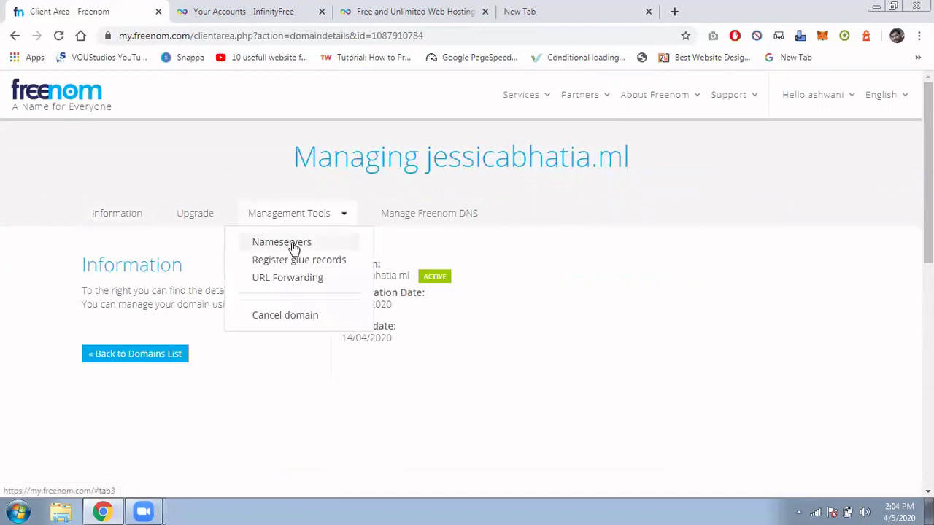
click(292, 242)
scroll(319, 277, down, 3)
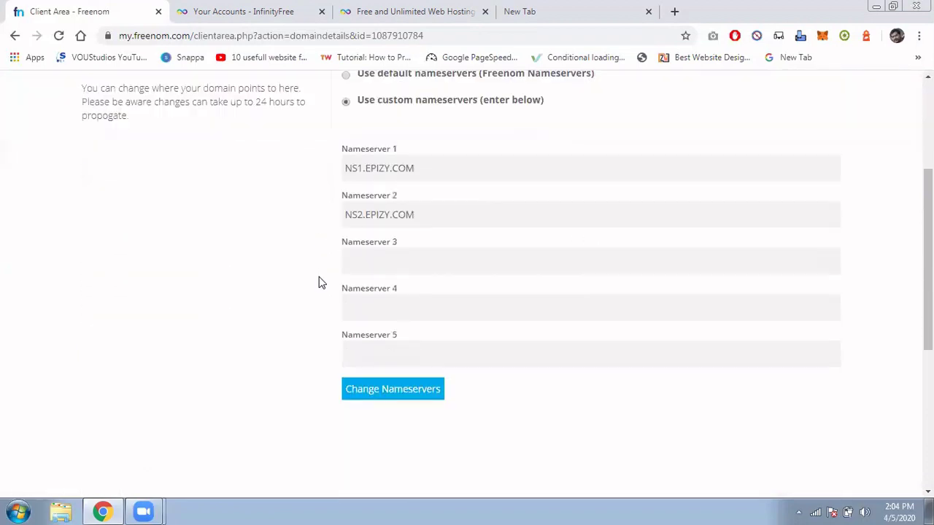
drag(441, 164, 306, 166)
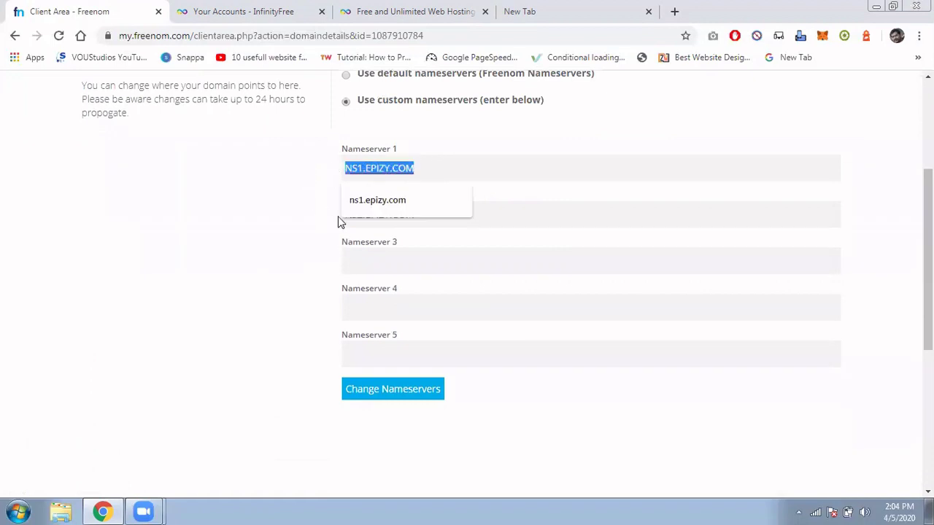
drag(438, 215, 191, 210)
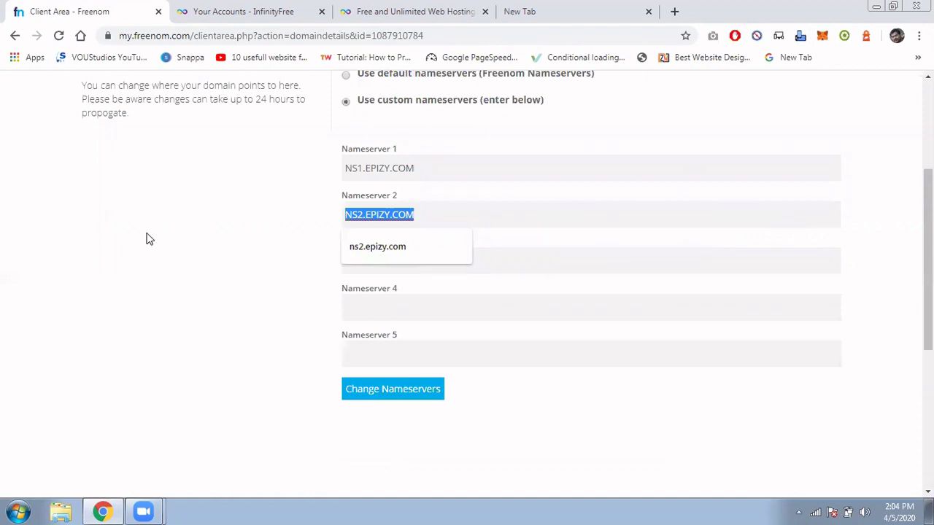
drag(491, 168, 330, 165)
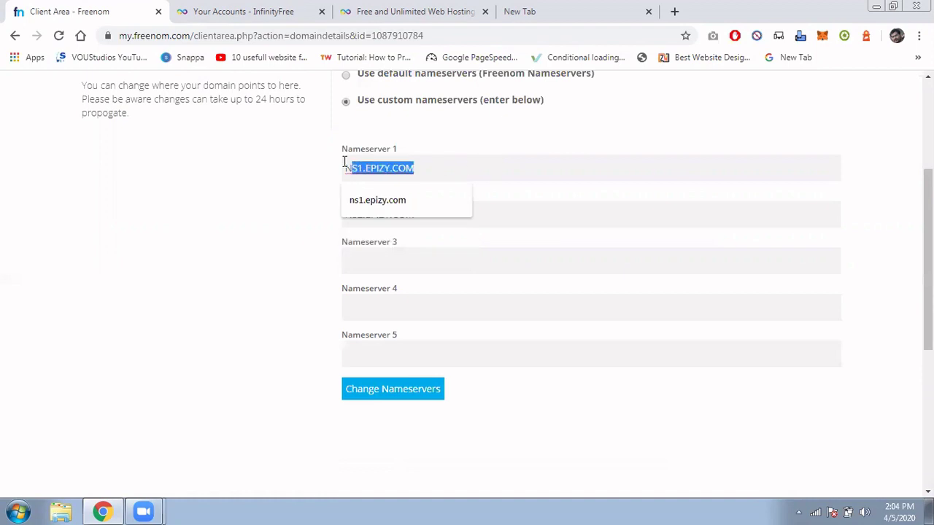
click(85, 281)
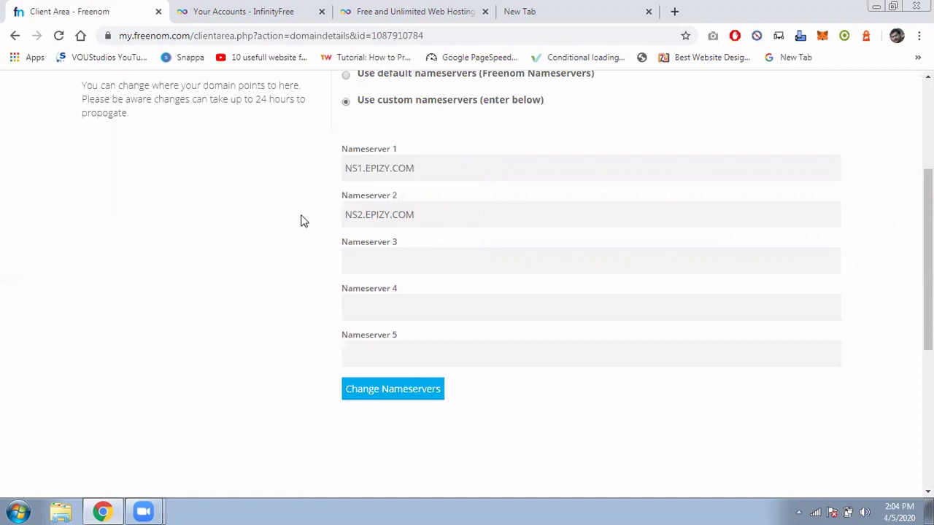
Switch to the InfinityFree tab and highlight the infinityfree.net address.
scroll(302, 220, up, 3)
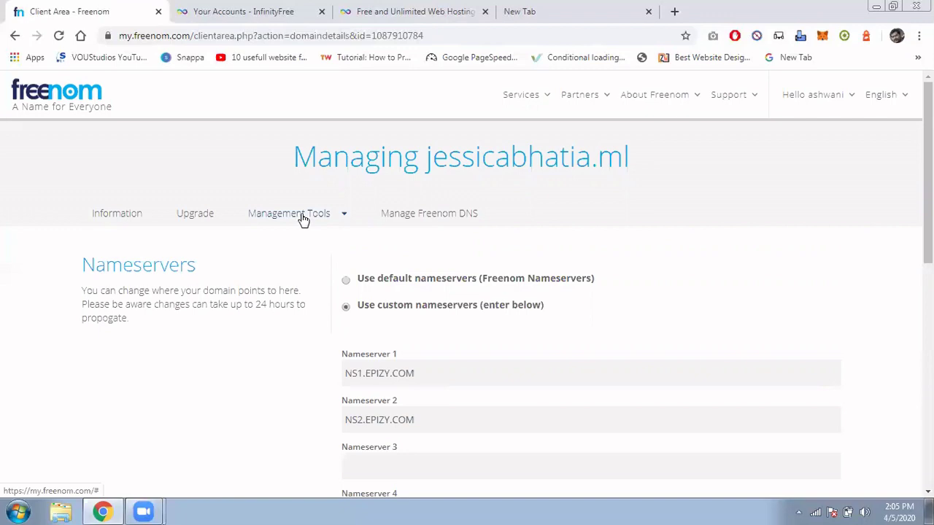
click(387, 11)
drag(195, 34, 51, 39)
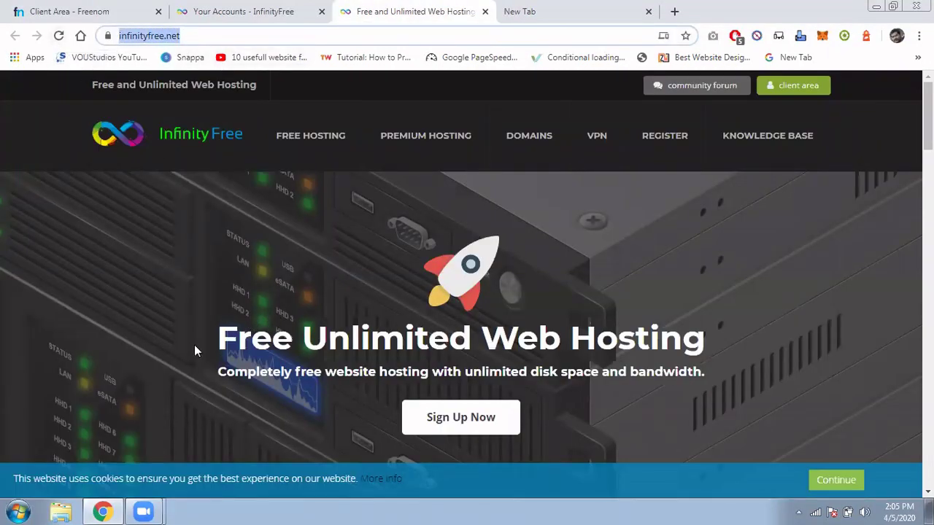
Highlight the InfinityFree hosting heading, then use Sign Up Now to reach Your Accounts.
drag(196, 349, 704, 324)
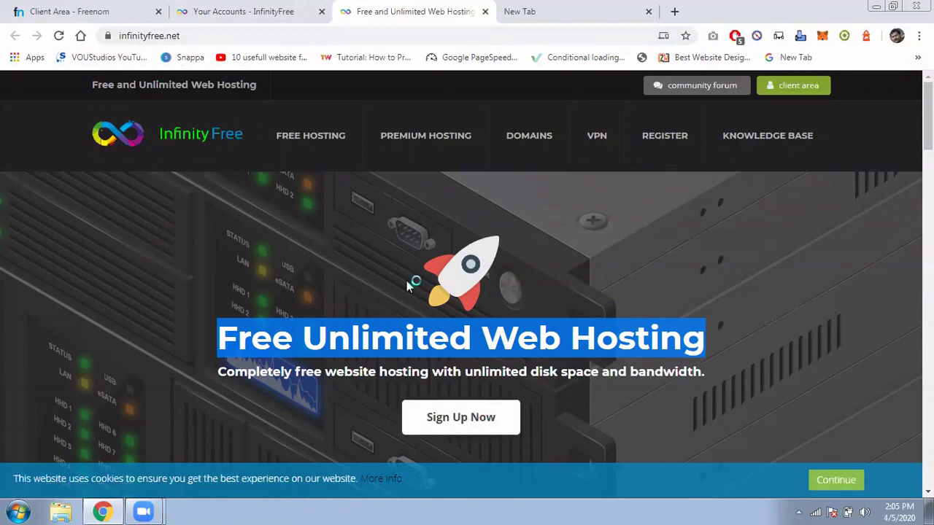
click(446, 419)
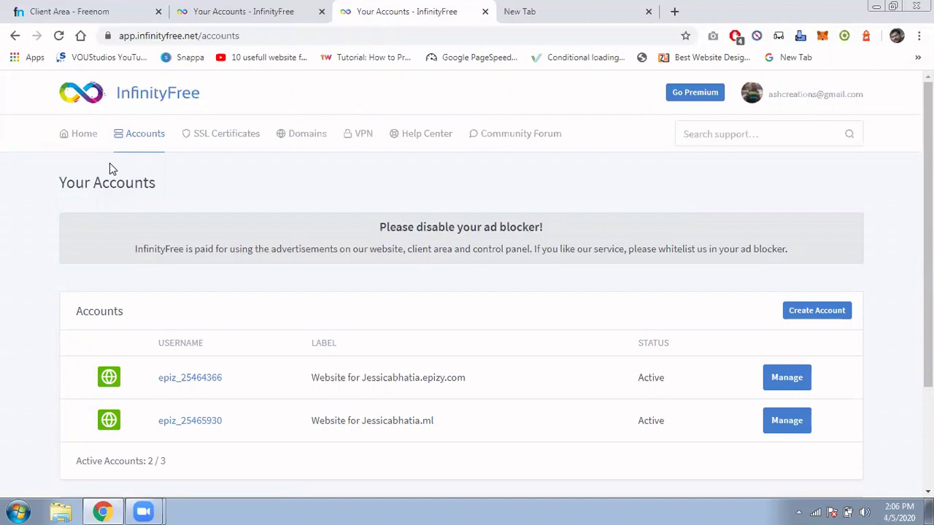
click(93, 138)
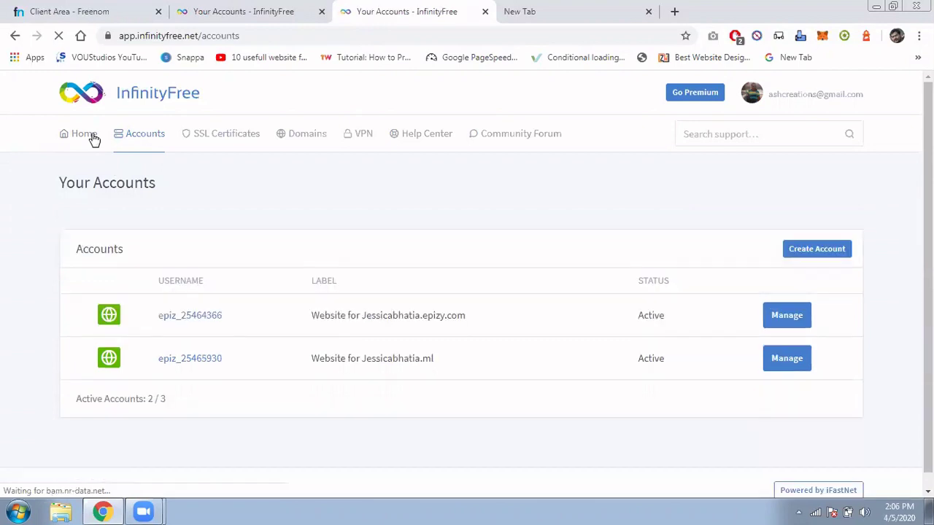
scroll(93, 138, down, 3)
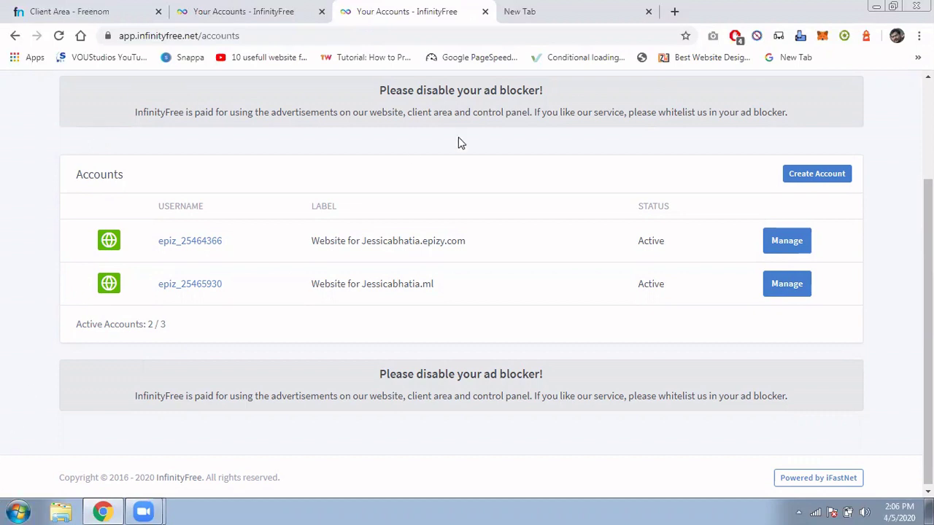
scroll(458, 143, up, 2)
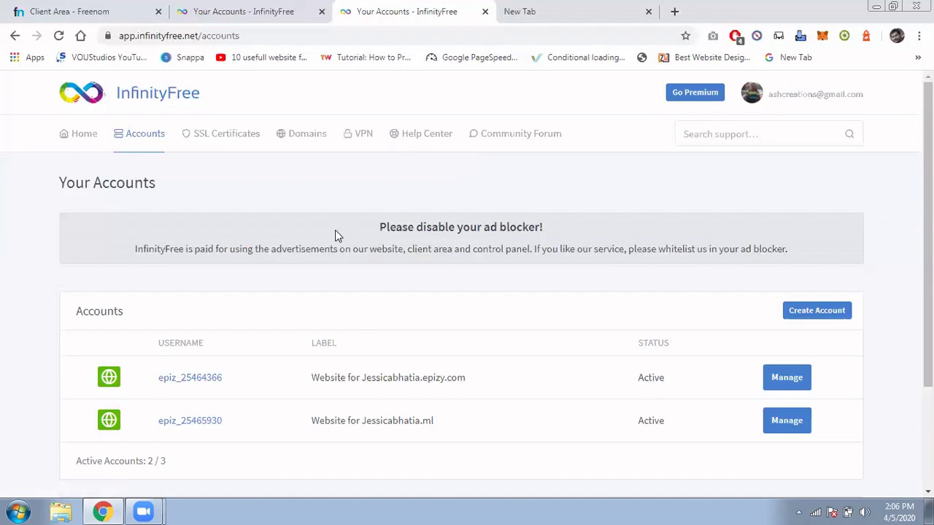
click(81, 8)
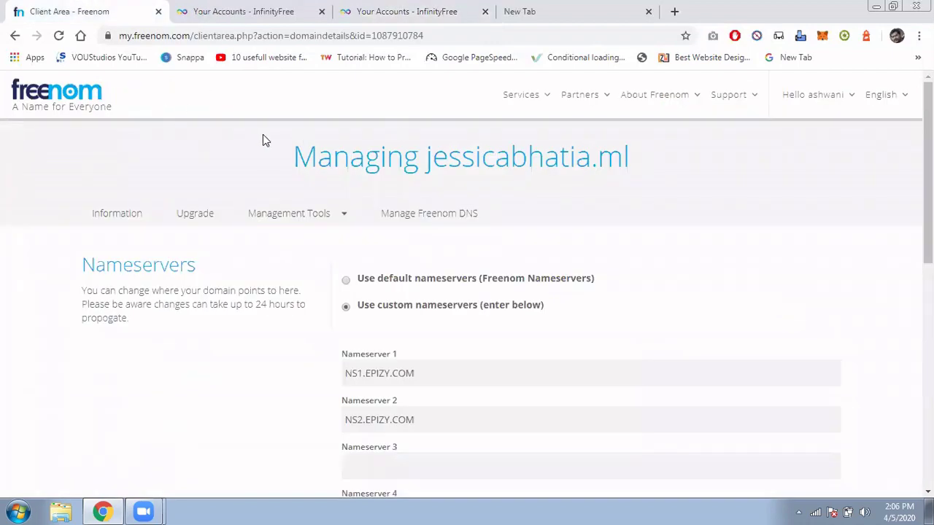
click(467, 10)
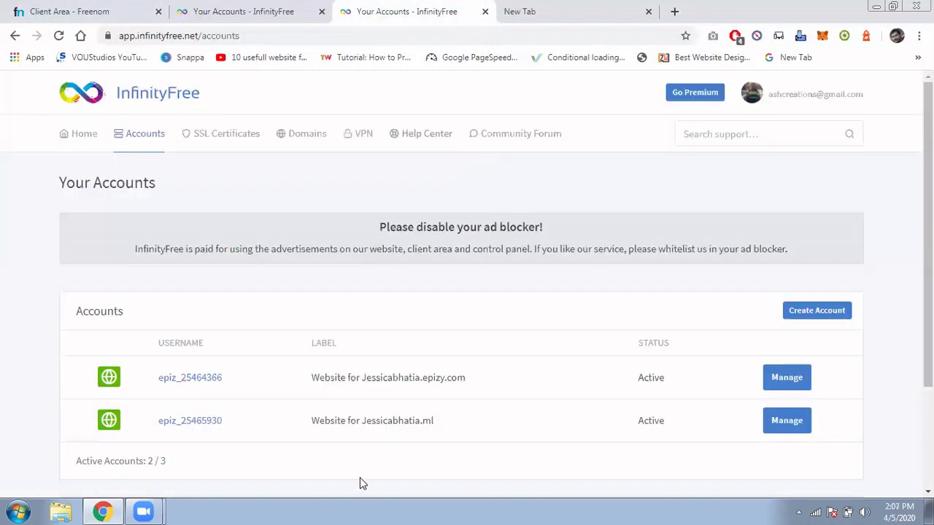
drag(312, 423, 386, 421)
drag(365, 377, 475, 386)
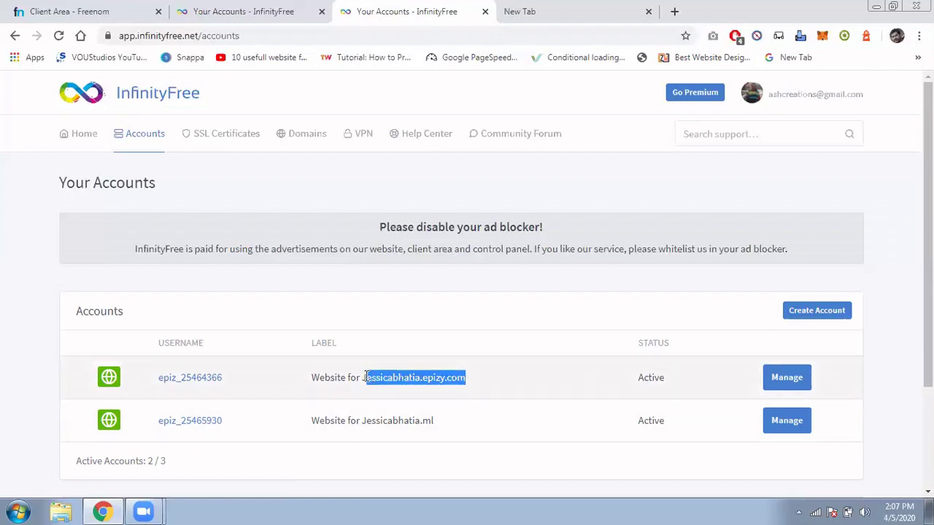
click(479, 387)
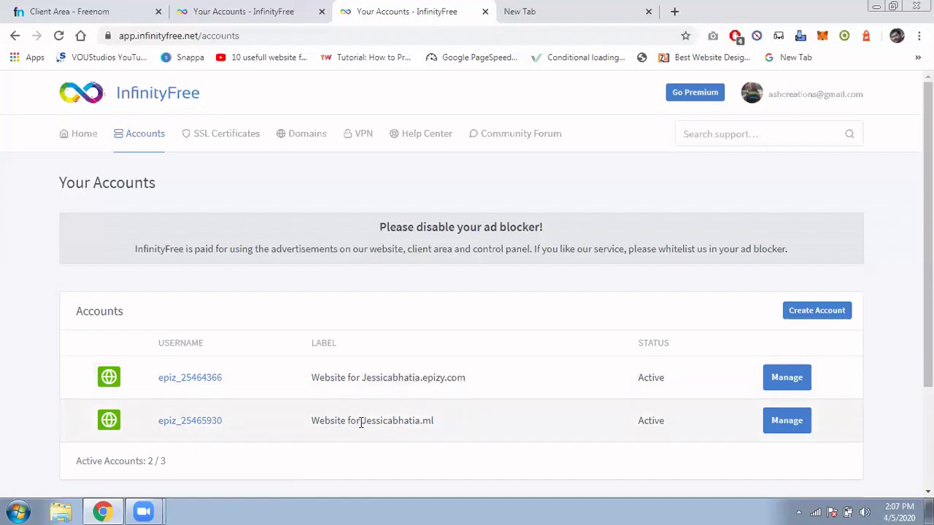
drag(359, 421, 452, 429)
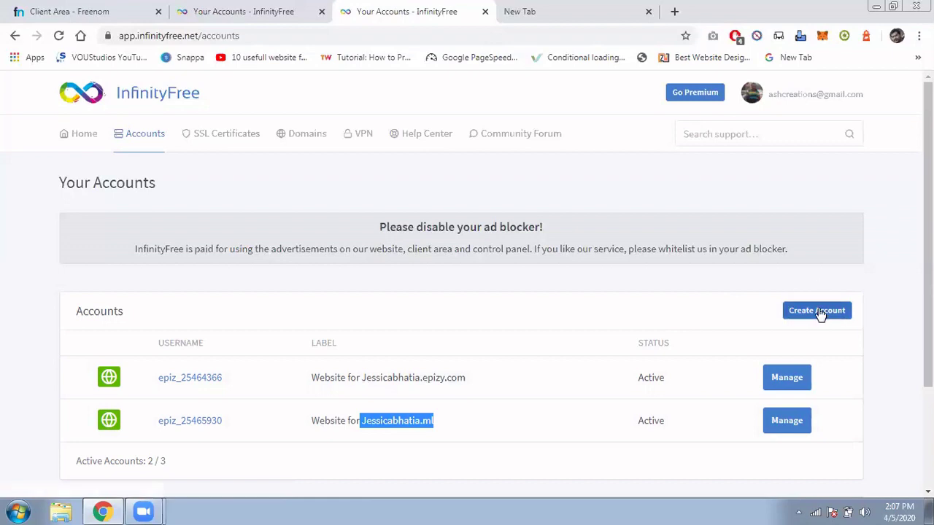
Start a new hosting account set to Custom Domain, then return to Freenom's nameserver tab.
click(818, 311)
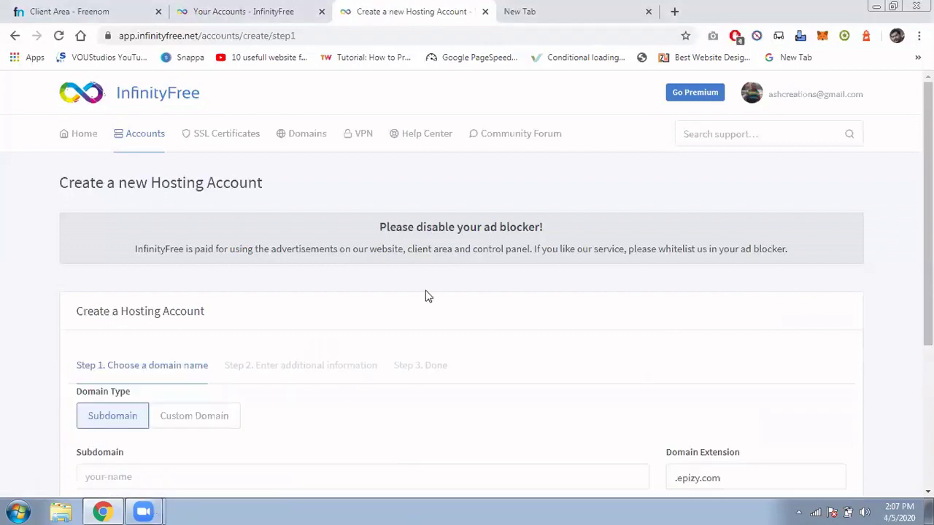
scroll(426, 296, down, 3)
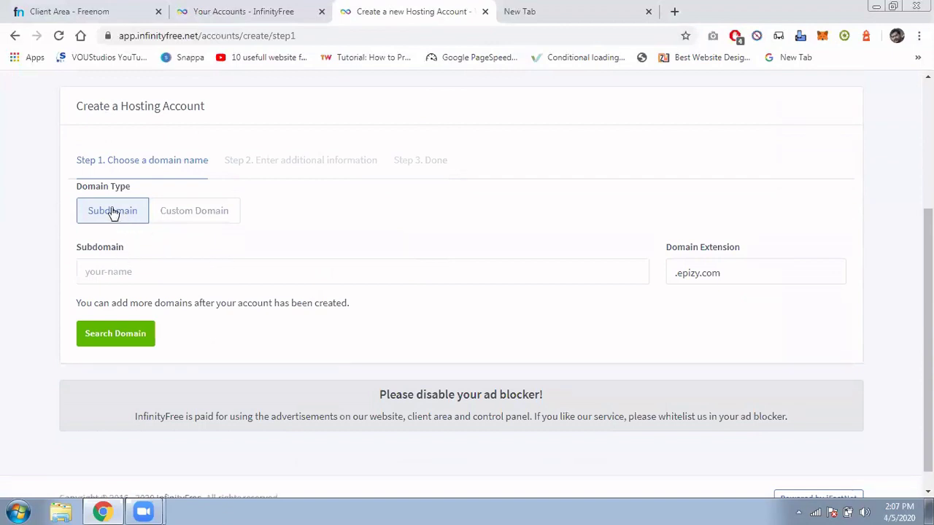
click(144, 211)
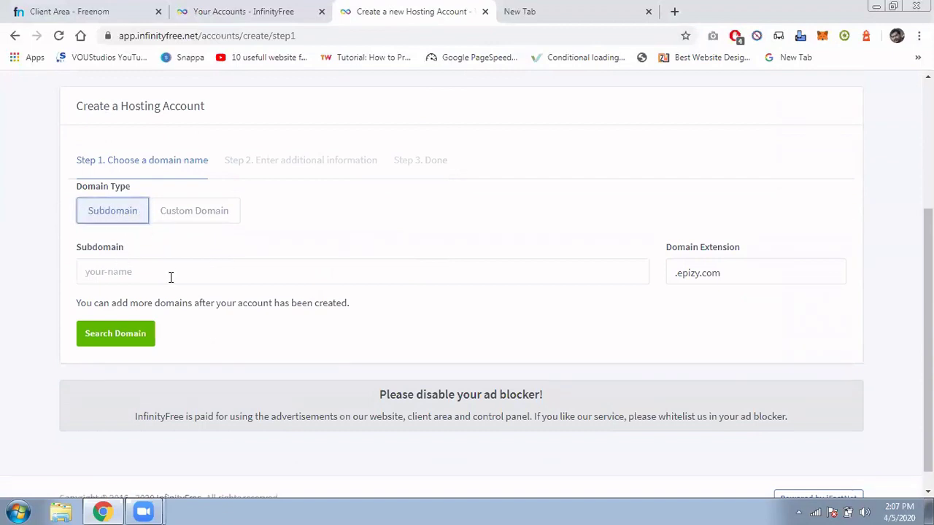
click(105, 267)
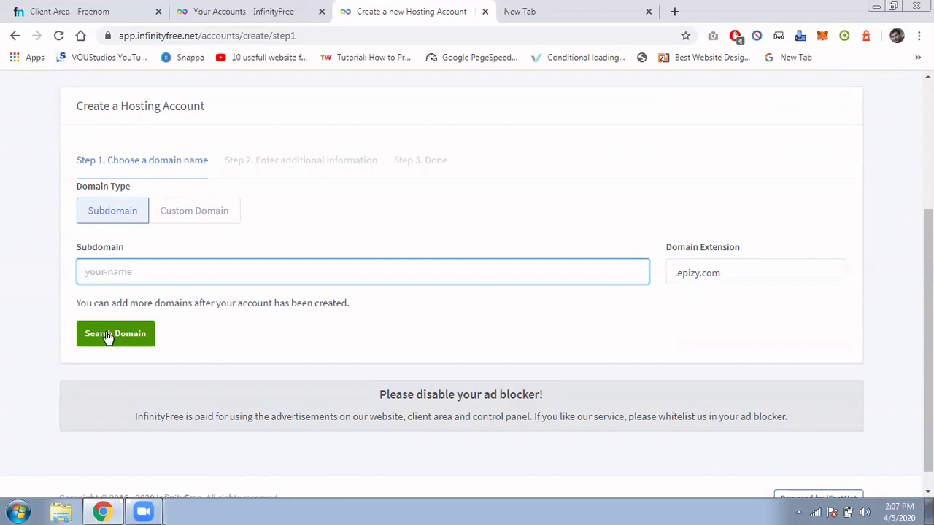
scroll(108, 335, up, 1)
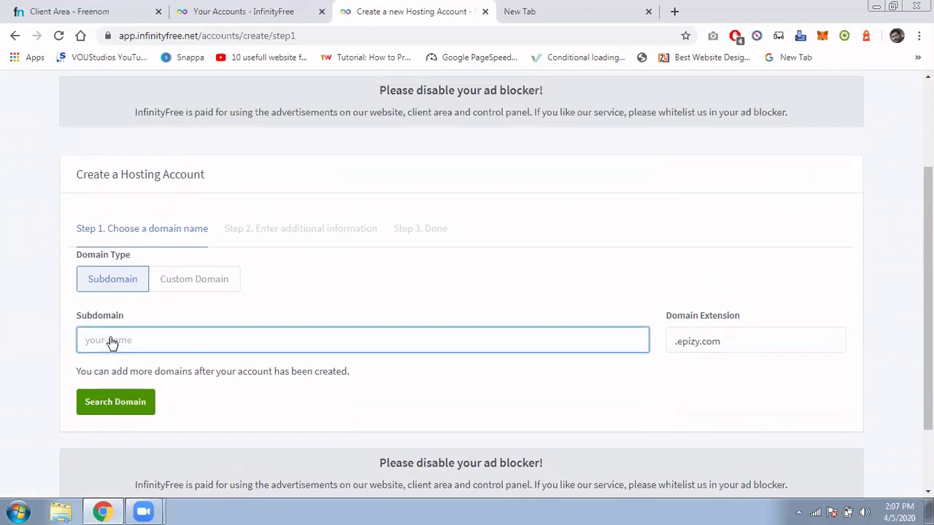
click(188, 288)
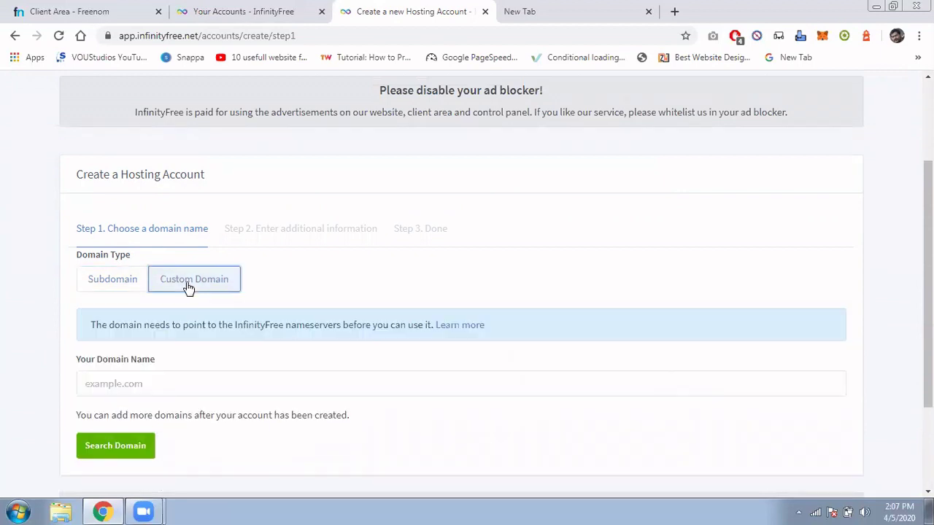
scroll(188, 288, down, 2)
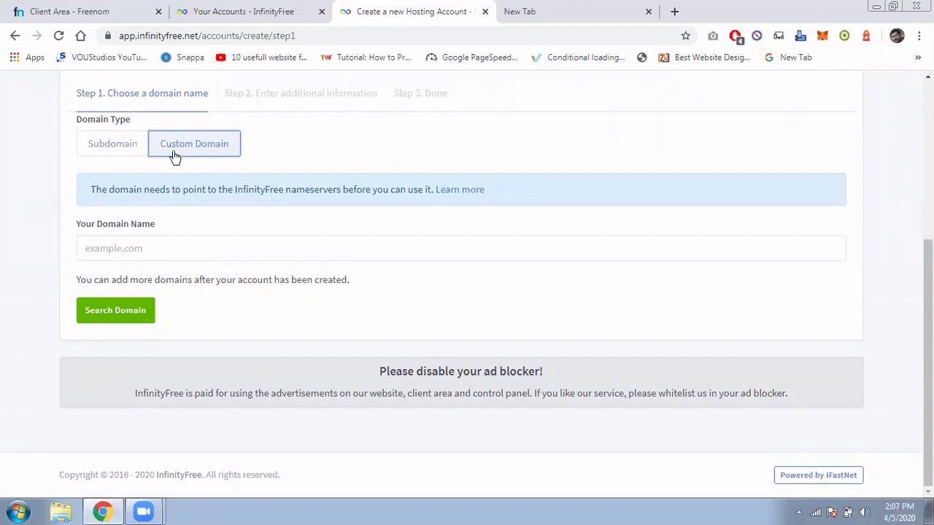
click(63, 9)
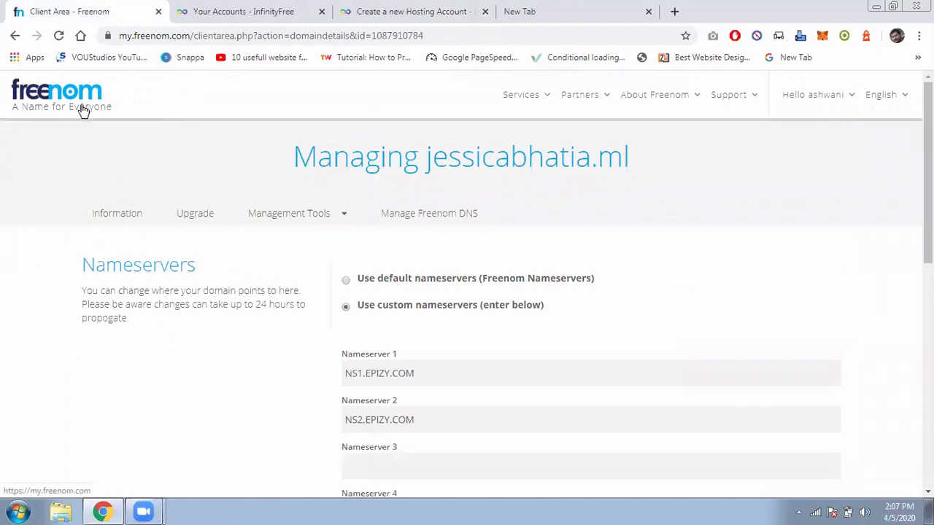
scroll(469, 321, down, 3)
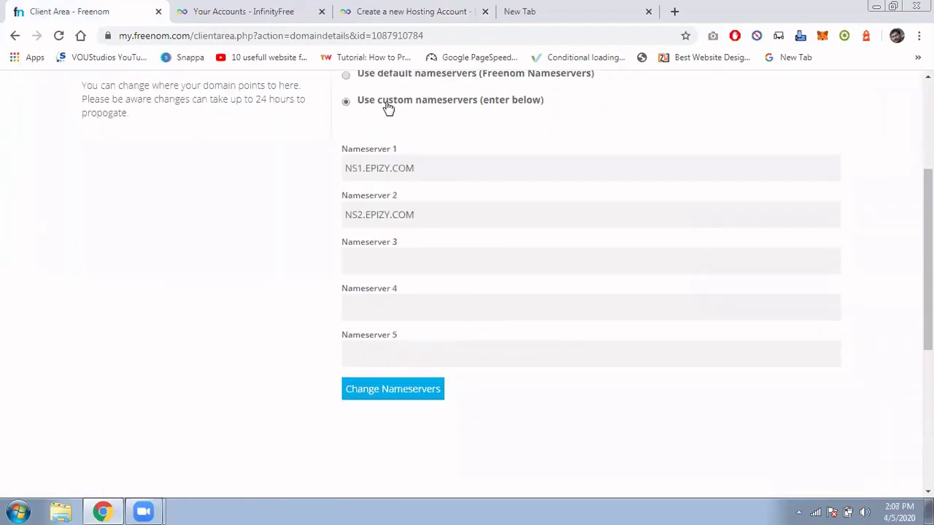
scroll(375, 146, up, 2)
scroll(369, 160, up, 1)
click(315, 213)
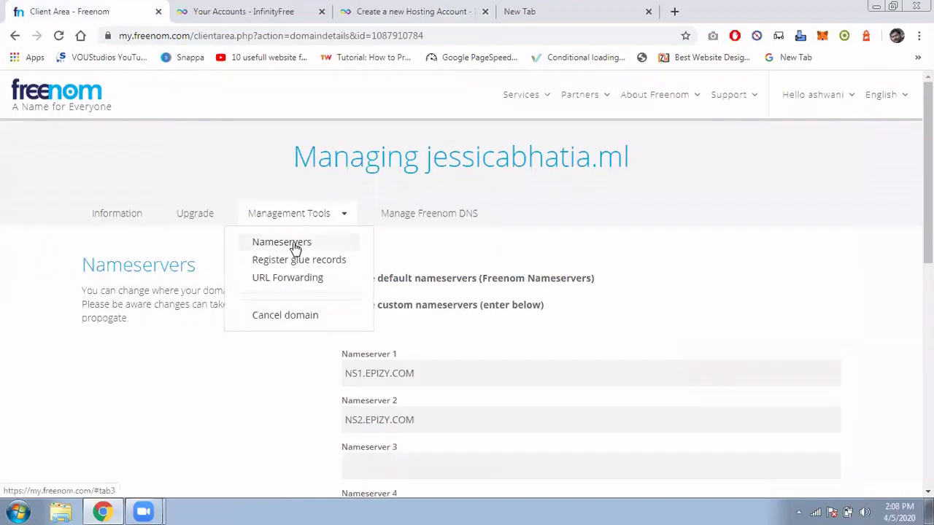
click(294, 242)
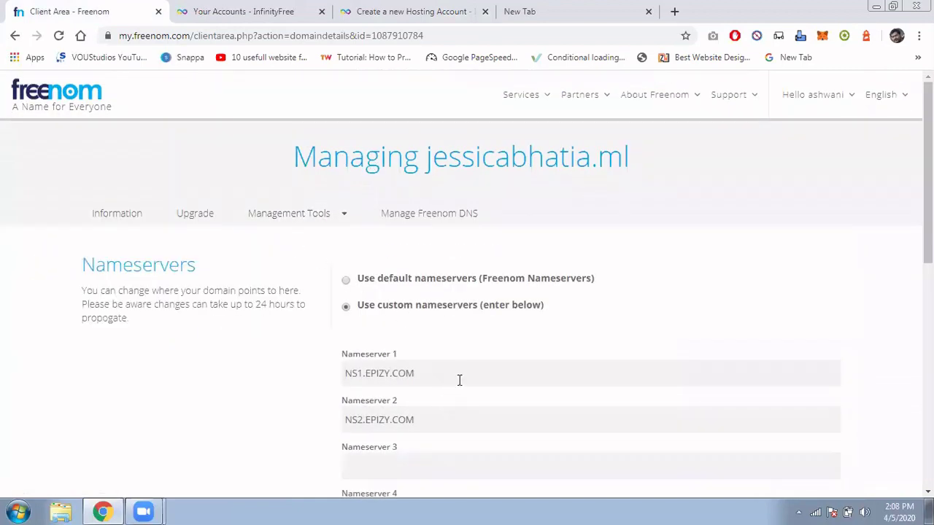
drag(458, 379, 320, 373)
click(416, 407)
drag(440, 419, 299, 420)
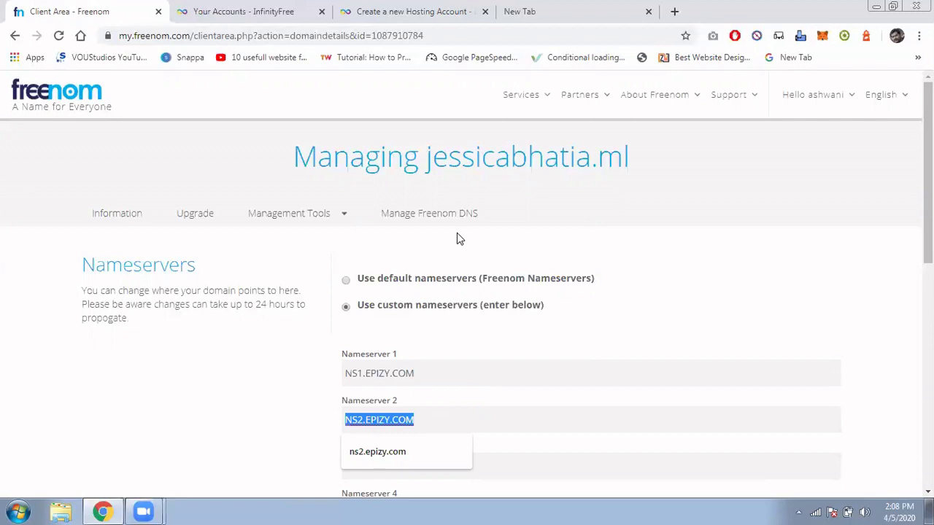
scroll(461, 274, down, 2)
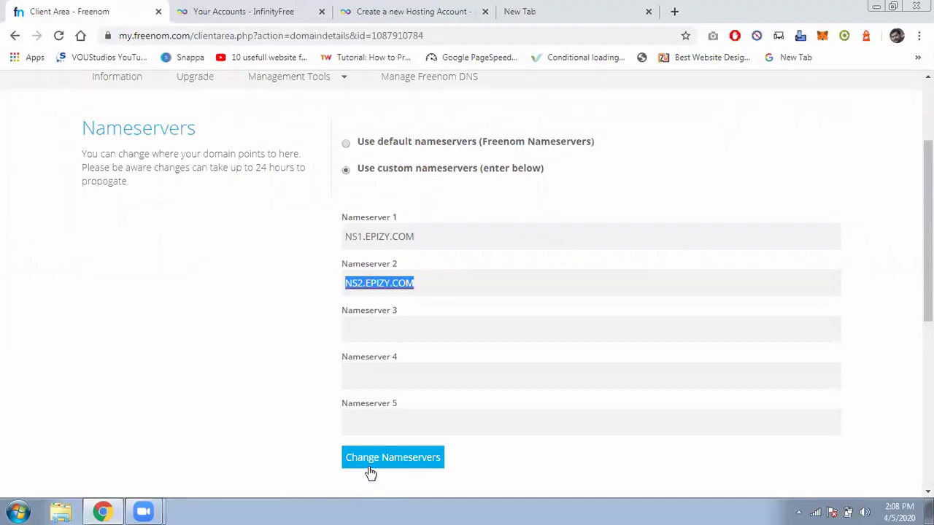
click(406, 7)
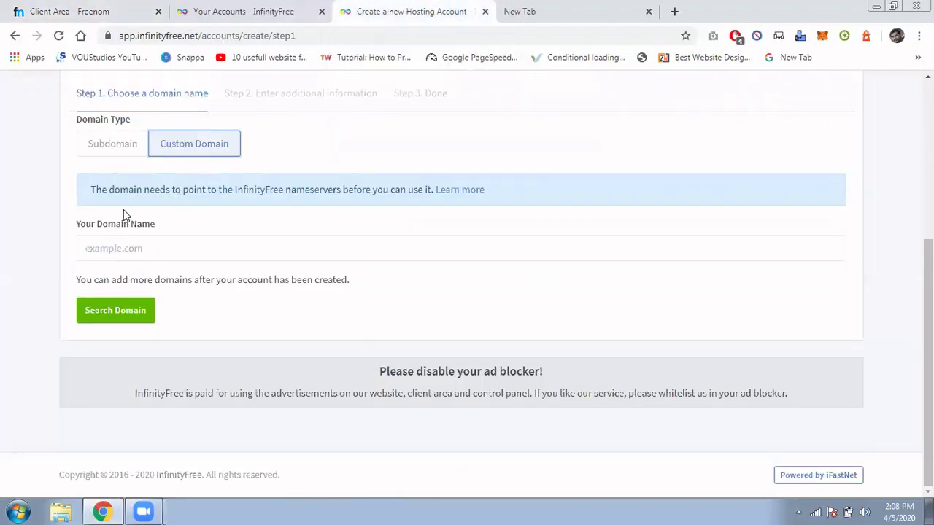
click(121, 246)
click(126, 276)
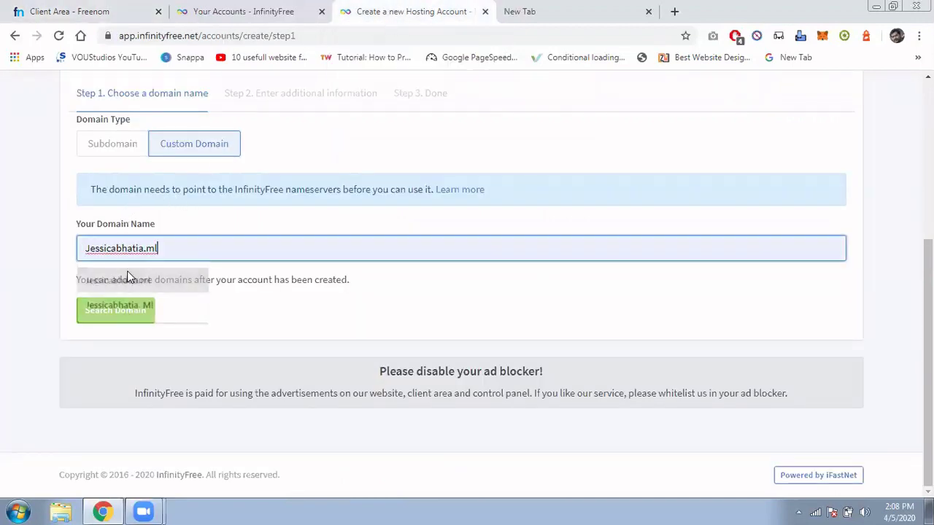
click(124, 316)
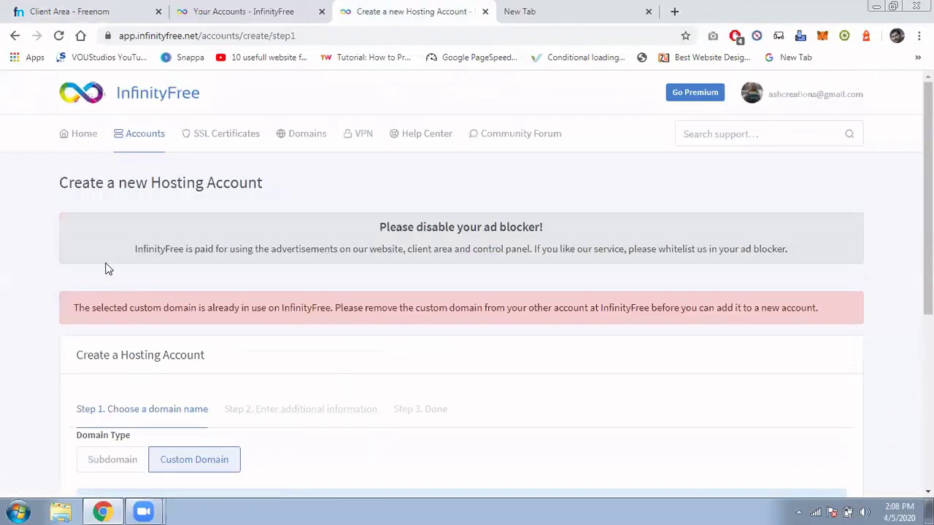
drag(91, 302, 856, 348)
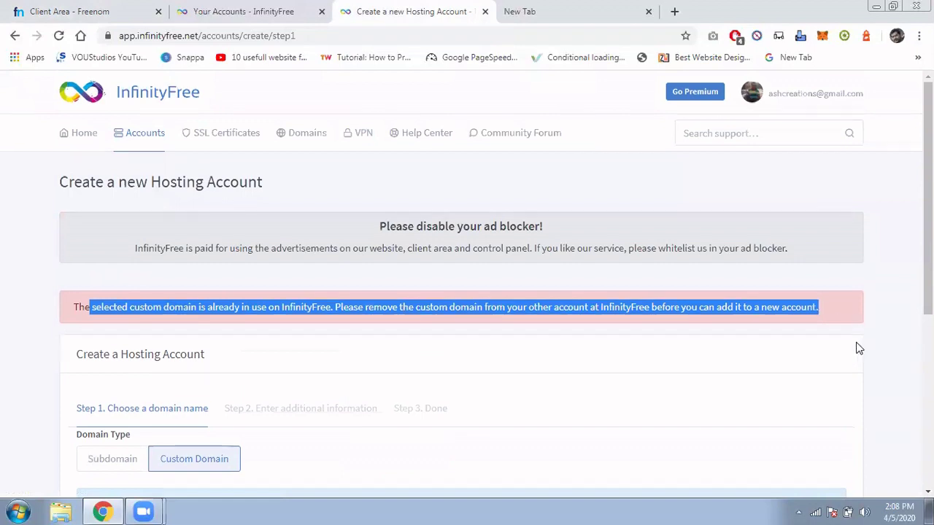
scroll(858, 348, down, 3)
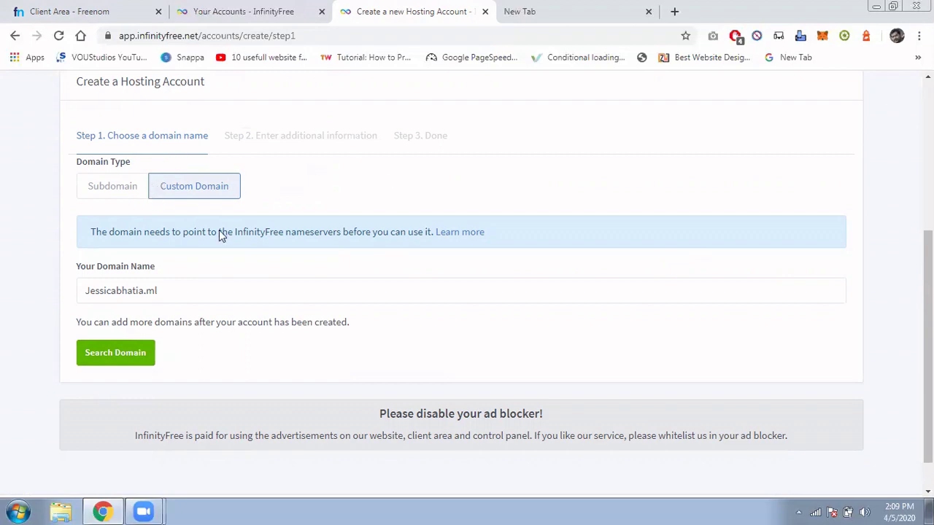
Choose a free epizy subdomain 'ashwanibhatia', confirm it's available, and keep the suggested account label.
click(111, 187)
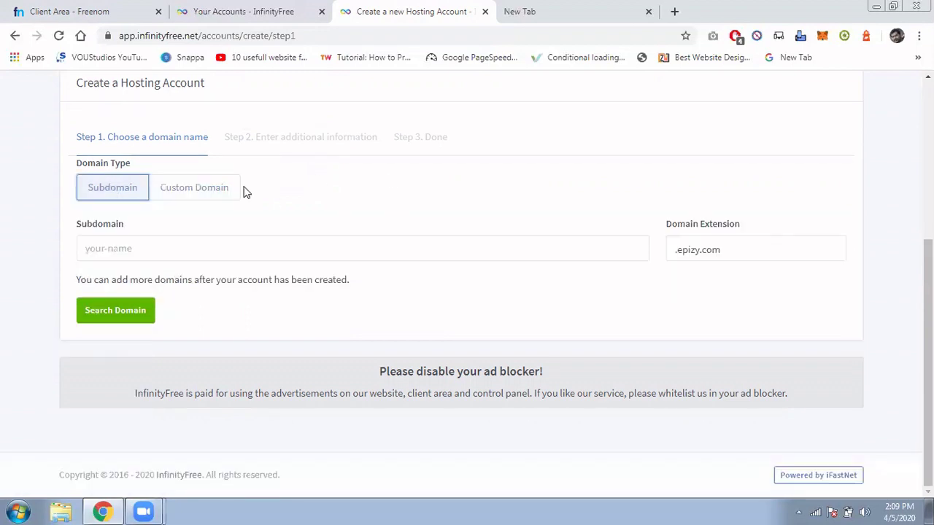
click(147, 251)
text(a)
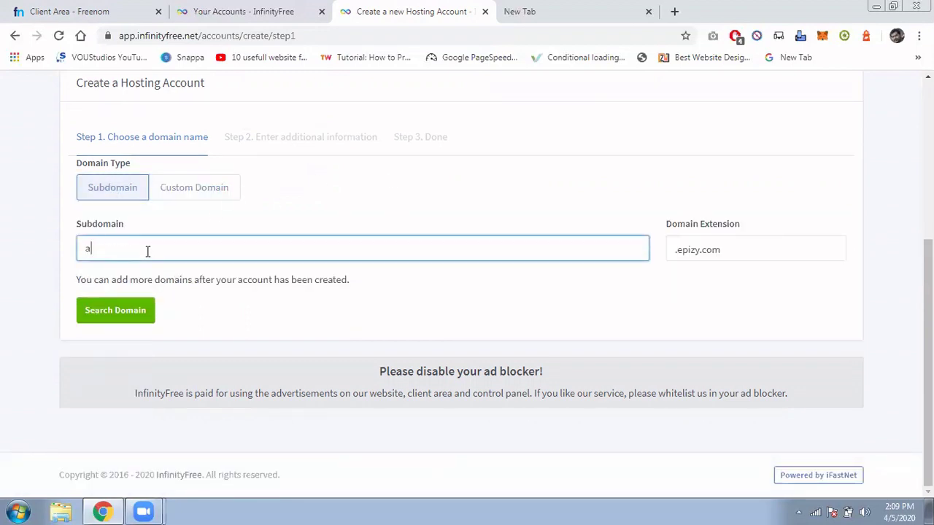
text(shwanibhatia)
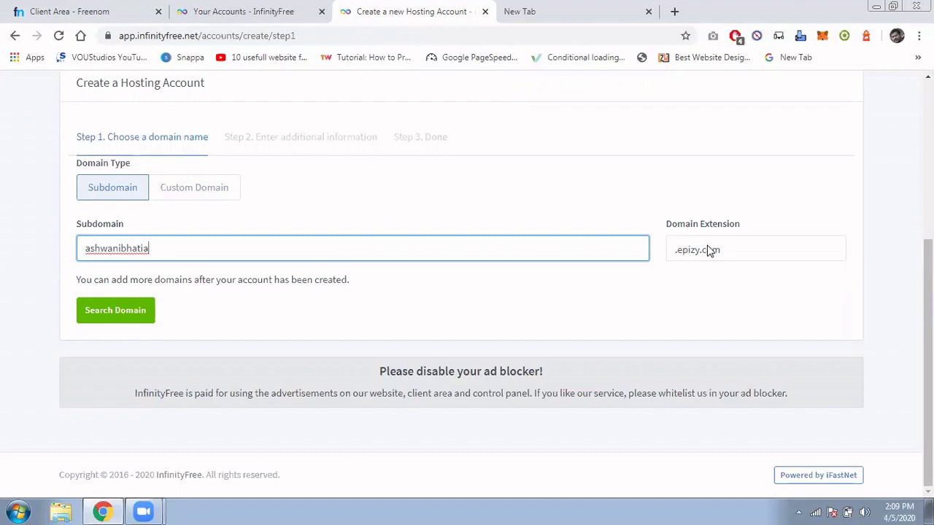
click(101, 315)
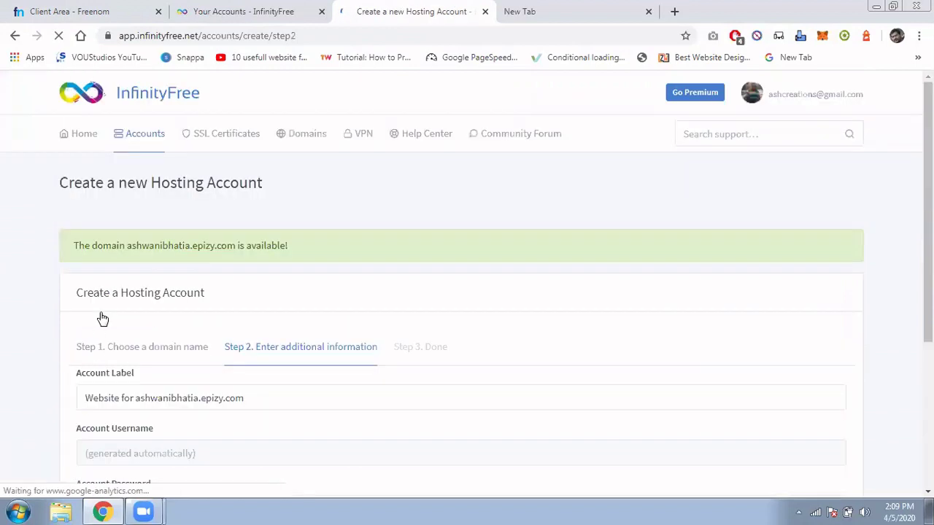
scroll(419, 316, down, 4)
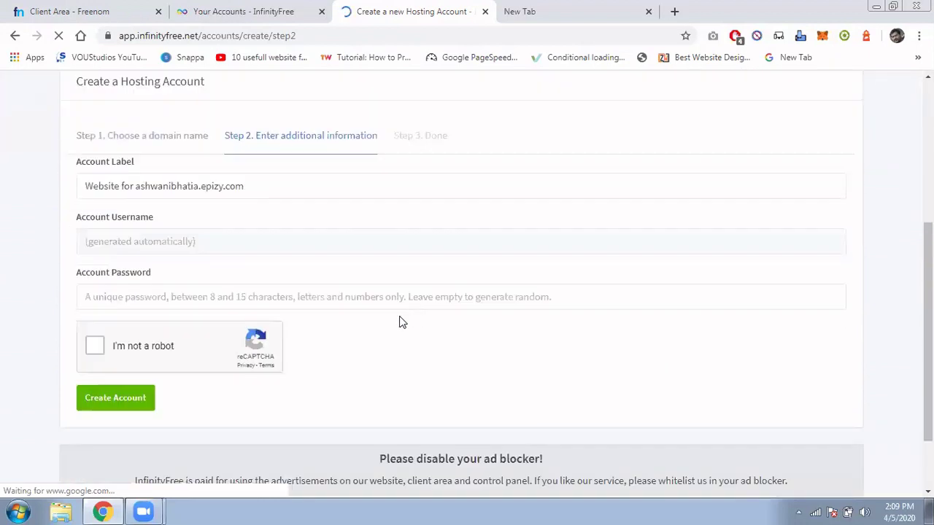
click(265, 184)
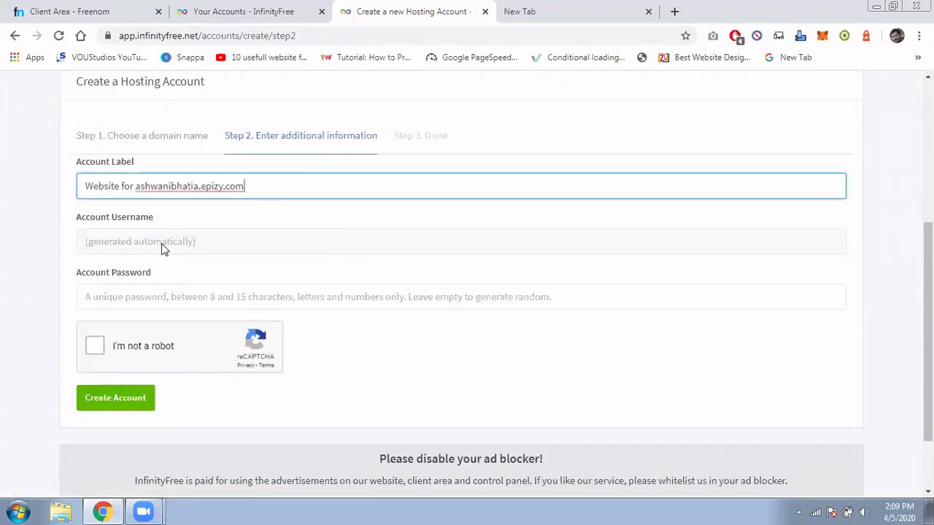
click(95, 248)
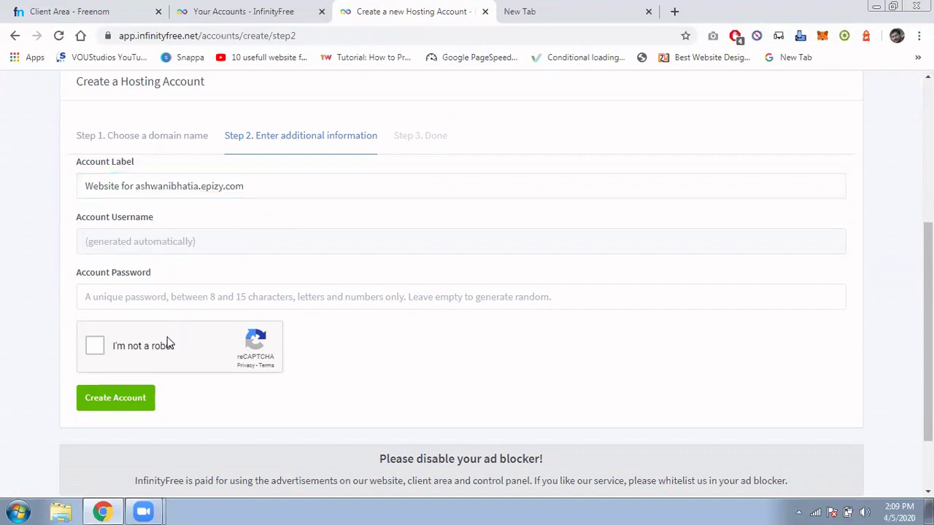
Enter a stray 'G' in the Account Password field, dismissing the saved-password suggestions.
click(134, 302)
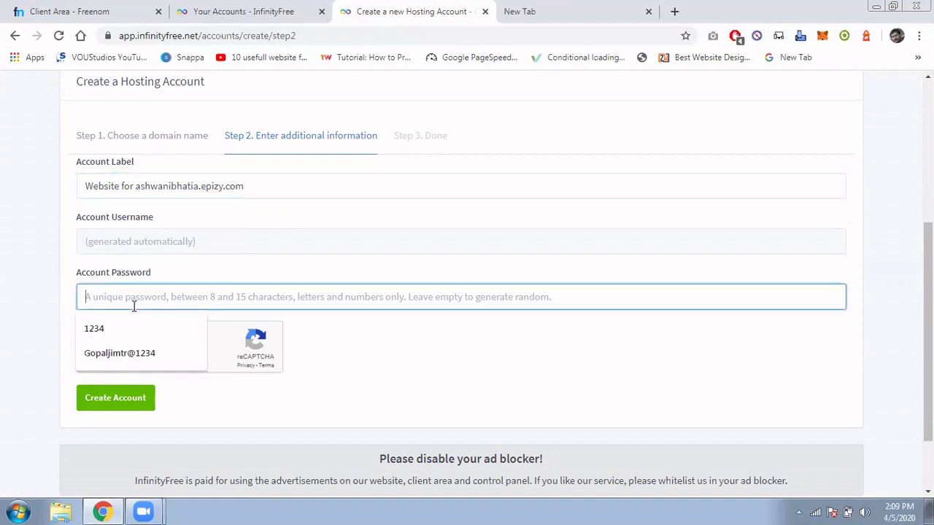
click(613, 389)
click(522, 302)
text(G)
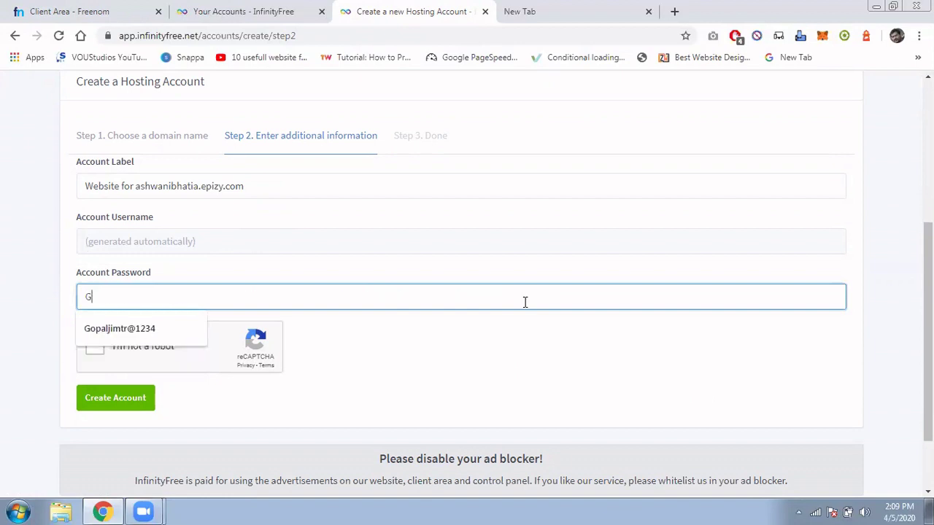
click(504, 354)
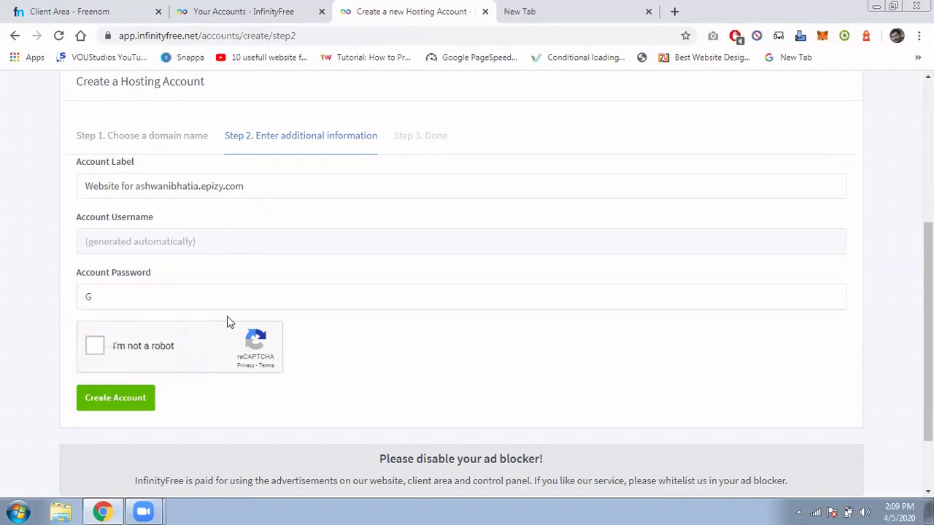
Draft a password in Notepad and paste it over the stray character in Account Password.
click(17, 512)
click(88, 162)
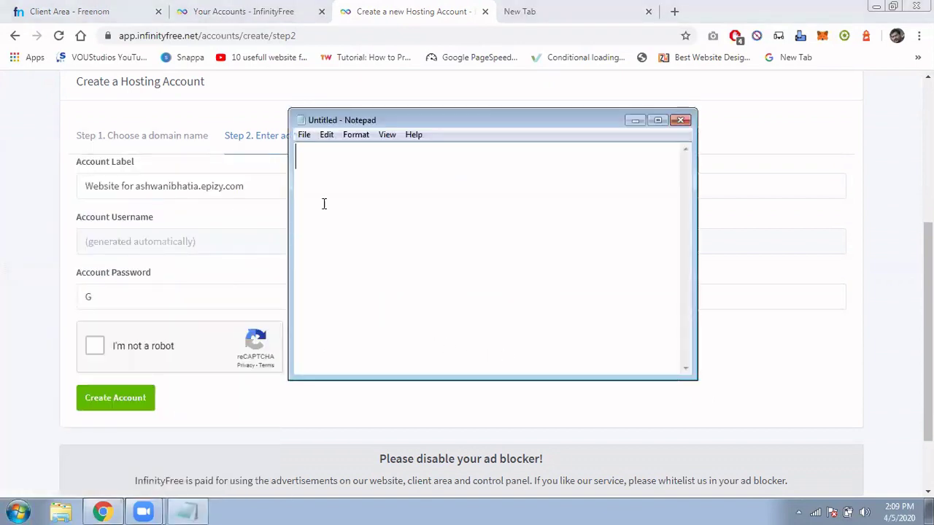
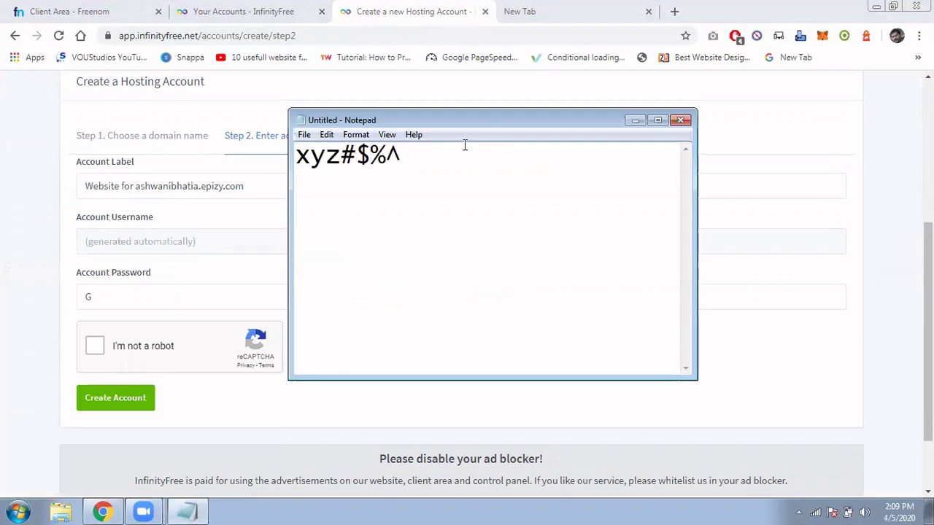
key(ctrl+a)
key(ctrl+c)
click(150, 297)
key(ctrl+a)
key(ctrl+v)
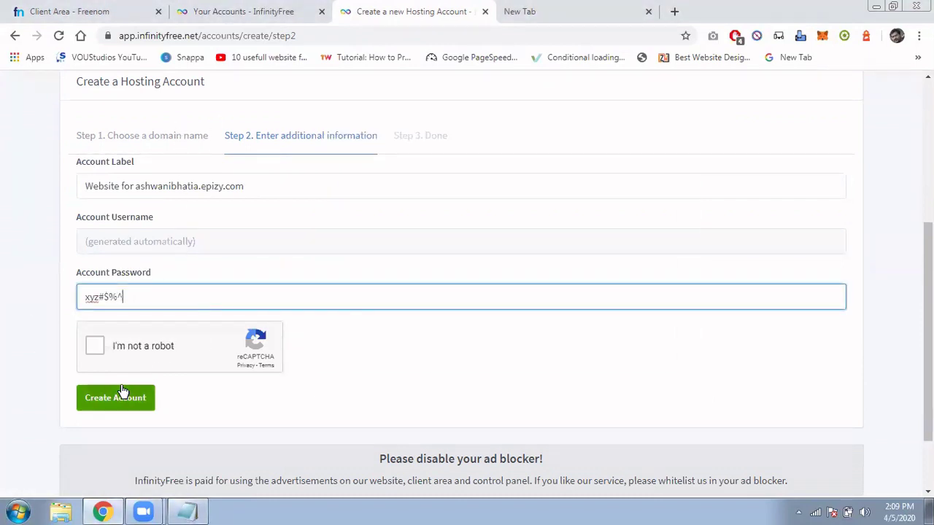
Pass the reCAPTCHA, create the ashwanibhatia.epizy.com account, and review the Step 3 Done username.
click(95, 348)
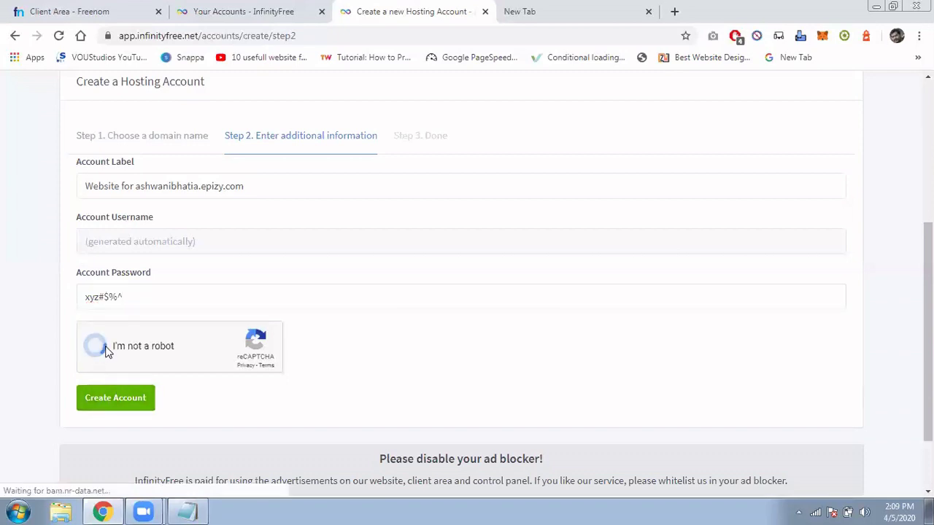
click(104, 397)
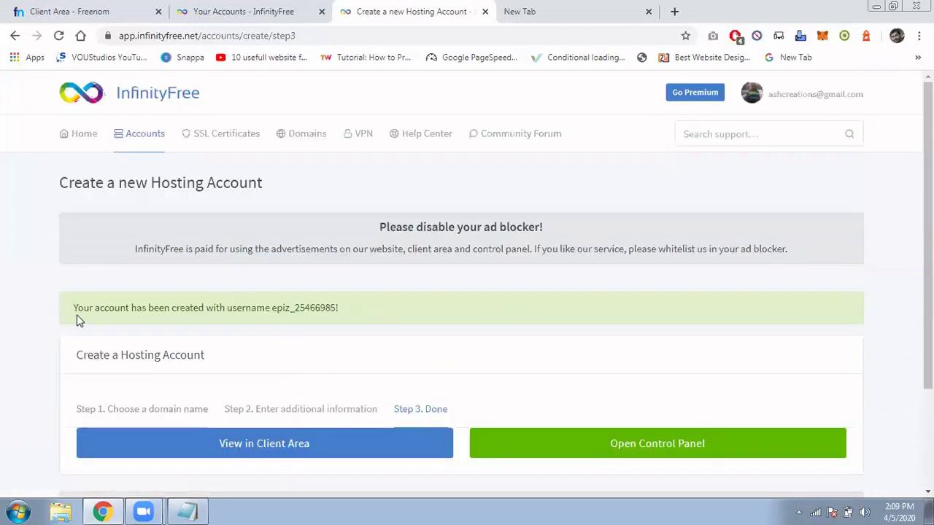
drag(77, 314, 366, 321)
scroll(387, 353, down, 2)
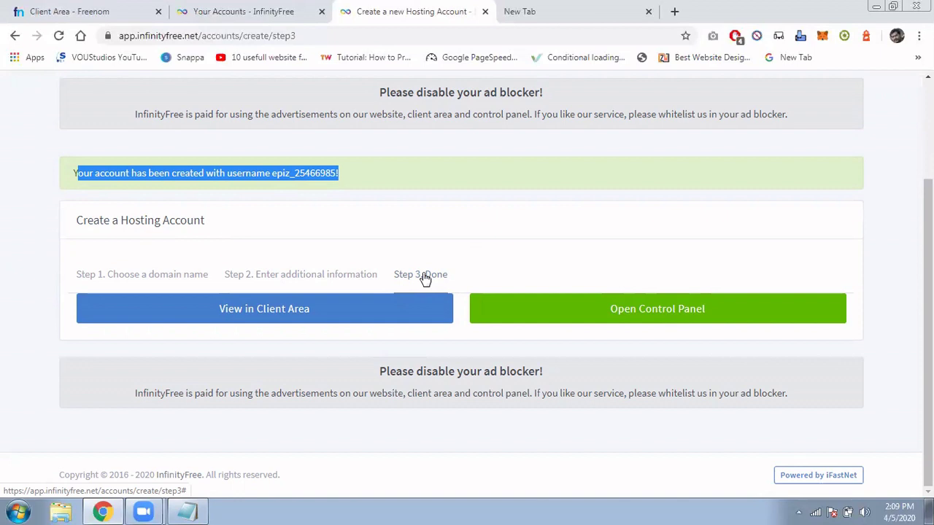
scroll(476, 361, up, 2)
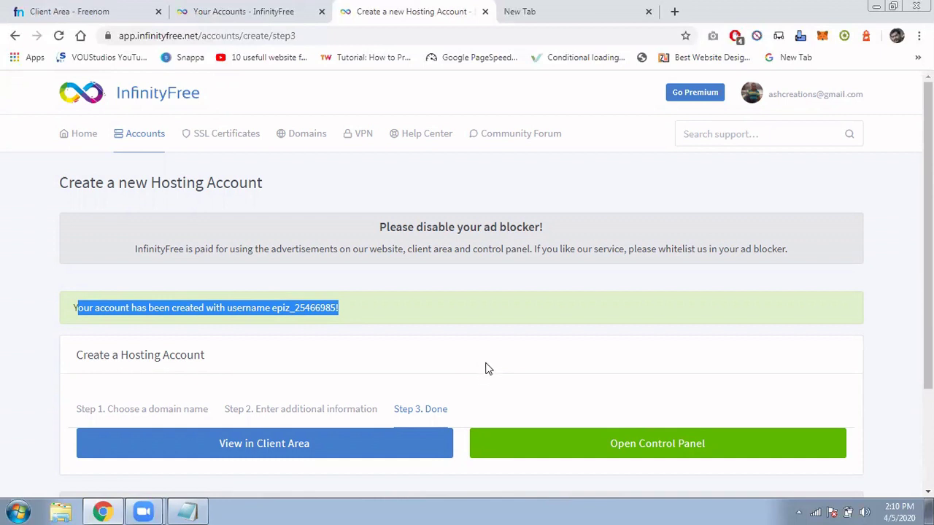
scroll(487, 364, down, 3)
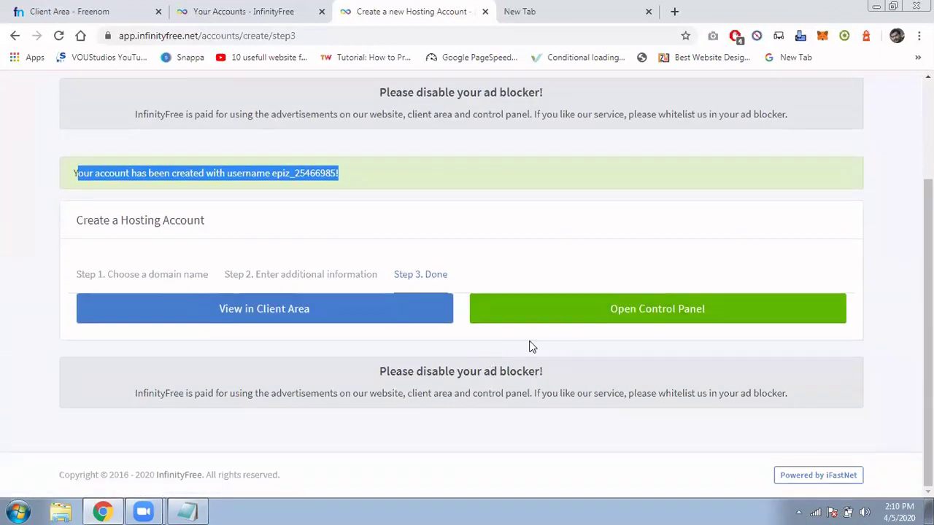
scroll(223, 197, up, 3)
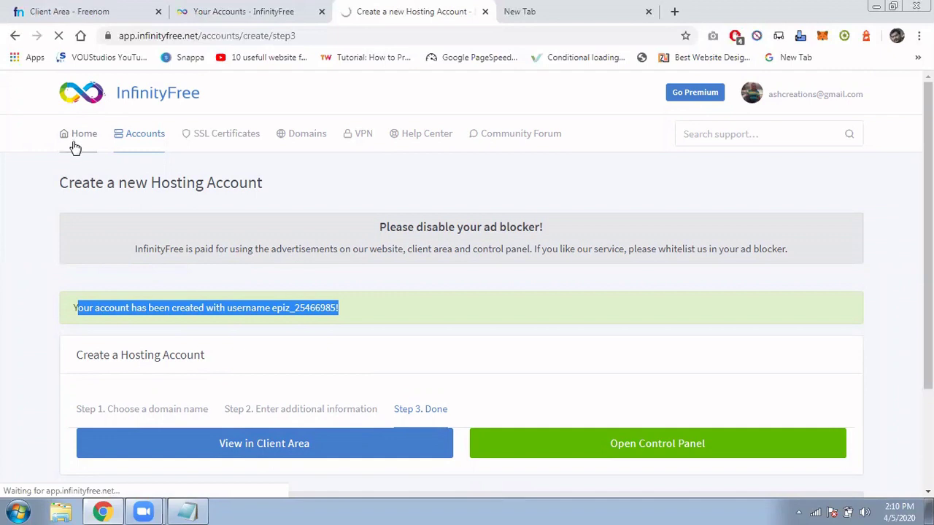
Open ashwanibhatia.epizy.com in a new tab from its label in the accounts list.
scroll(392, 252, down, 1)
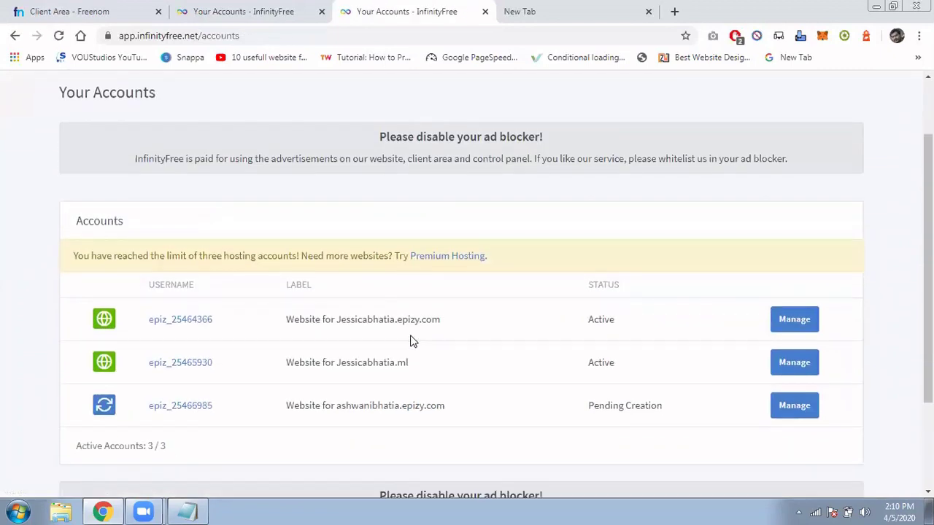
drag(166, 255, 334, 259)
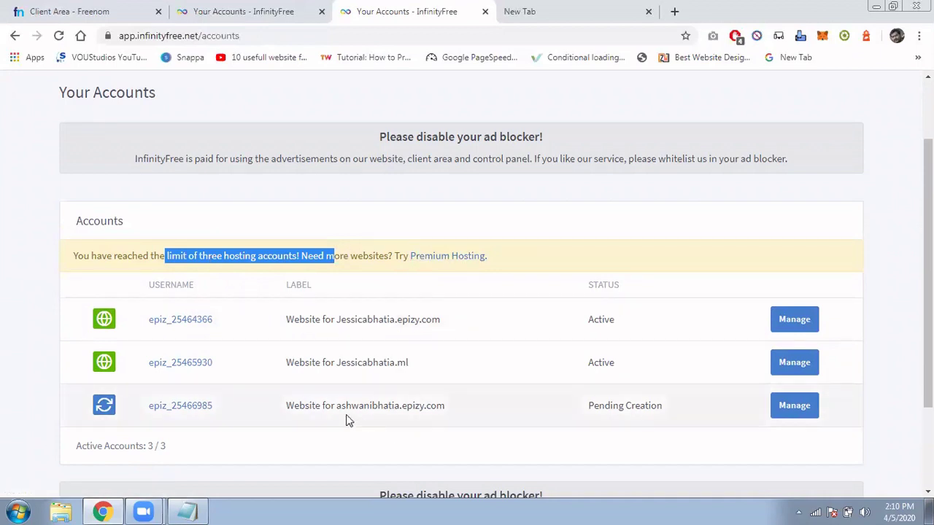
drag(336, 405, 445, 408)
right_click(446, 413)
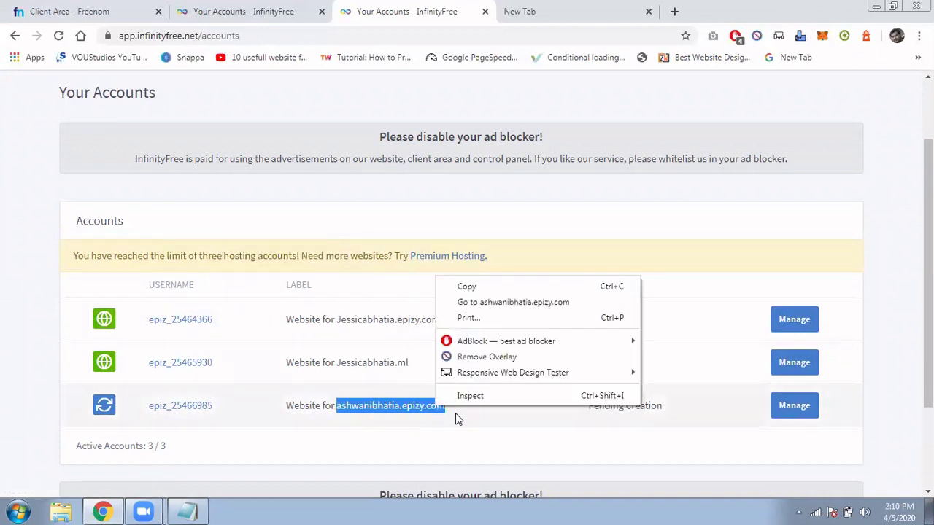
click(484, 306)
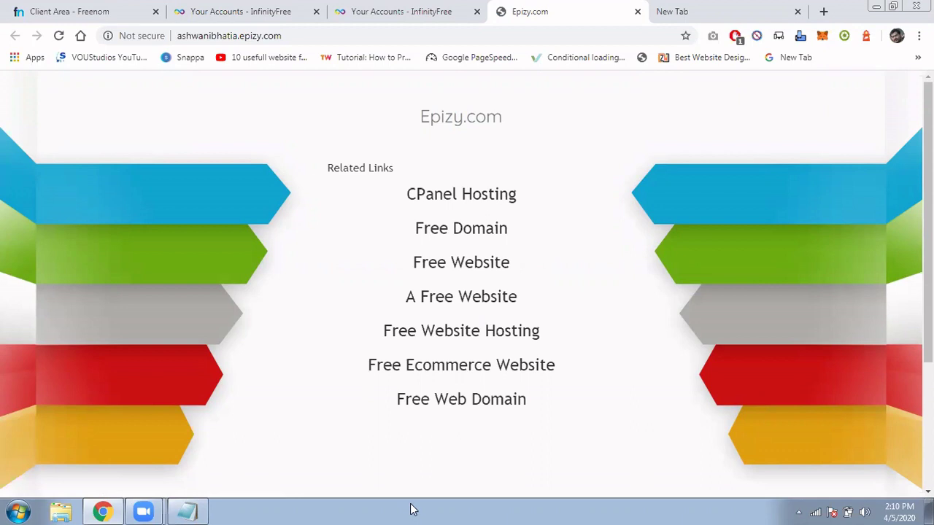
click(379, 10)
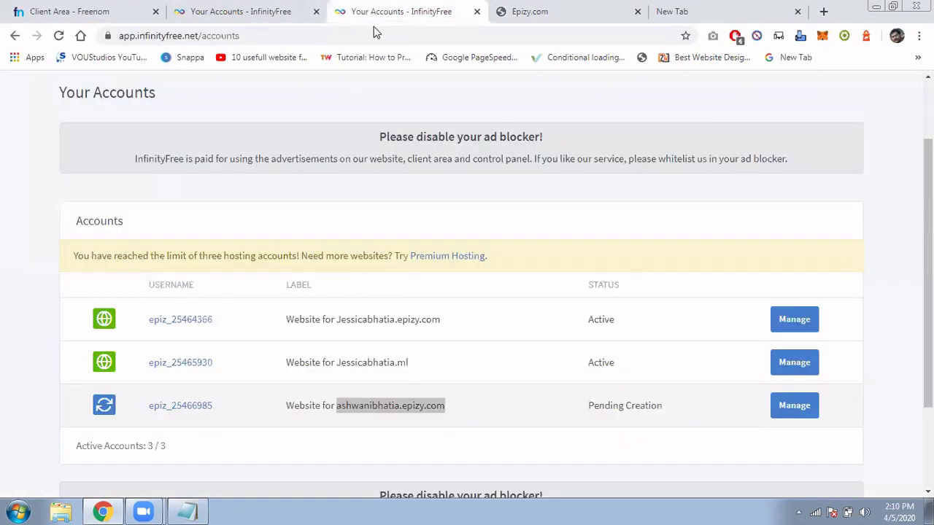
drag(337, 318, 433, 315)
right_click(433, 315)
click(471, 337)
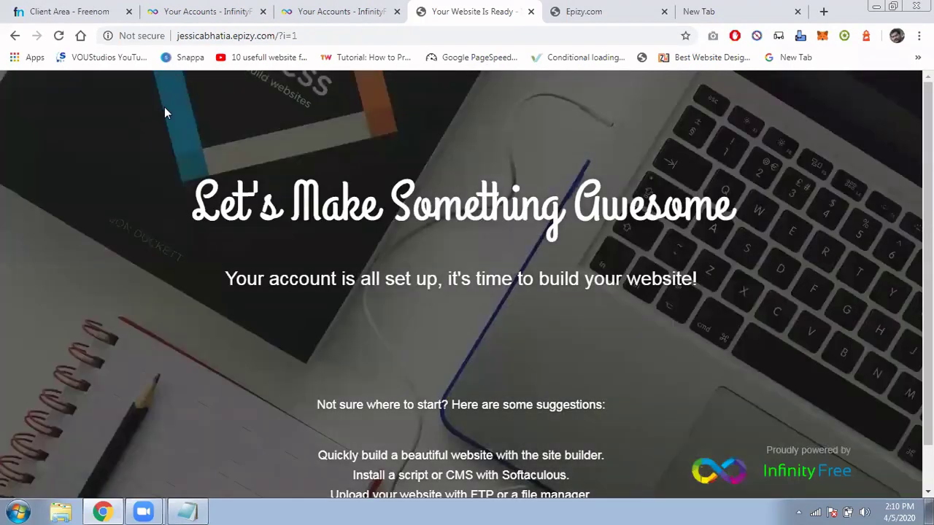
click(635, 11)
drag(342, 110, 575, 428)
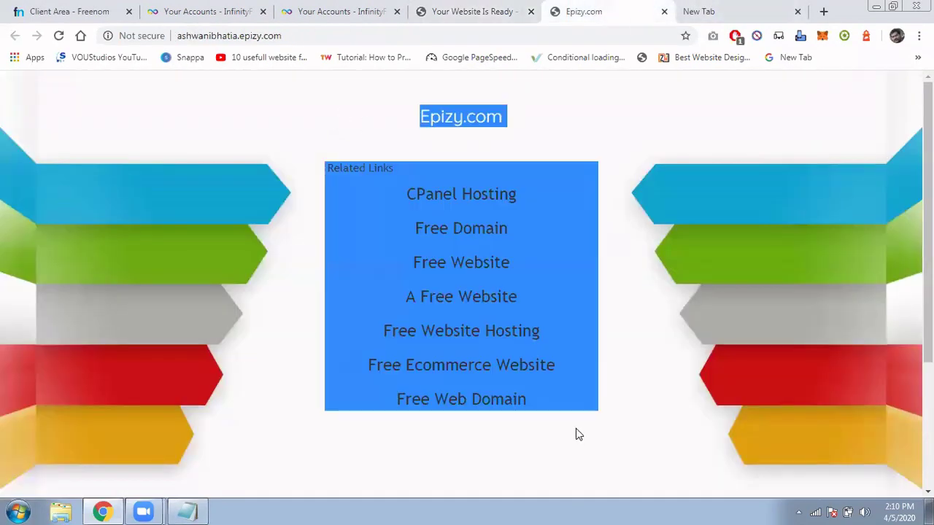
click(475, 9)
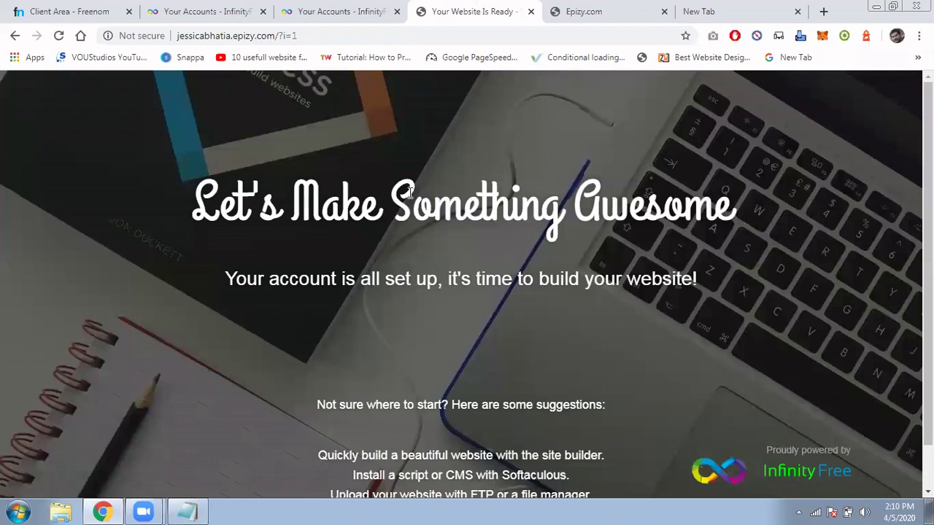
scroll(410, 192, down, 1)
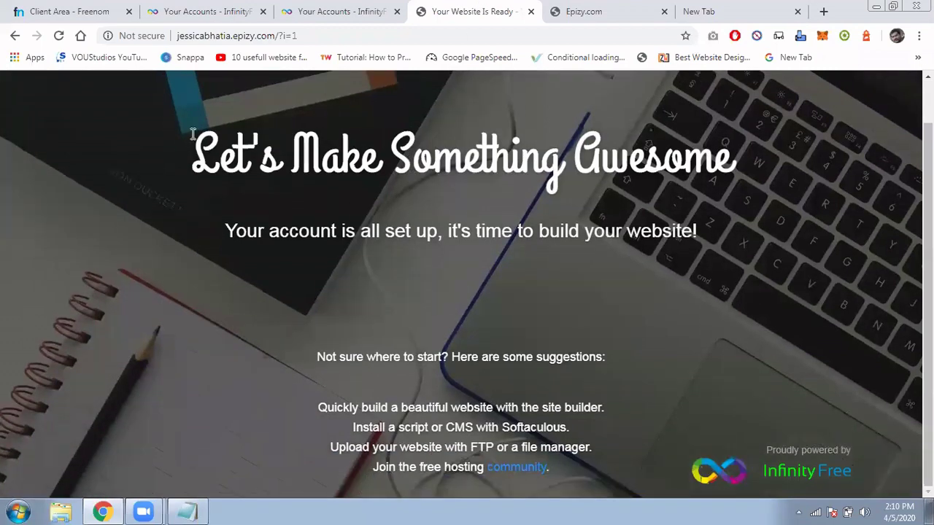
drag(193, 135, 596, 473)
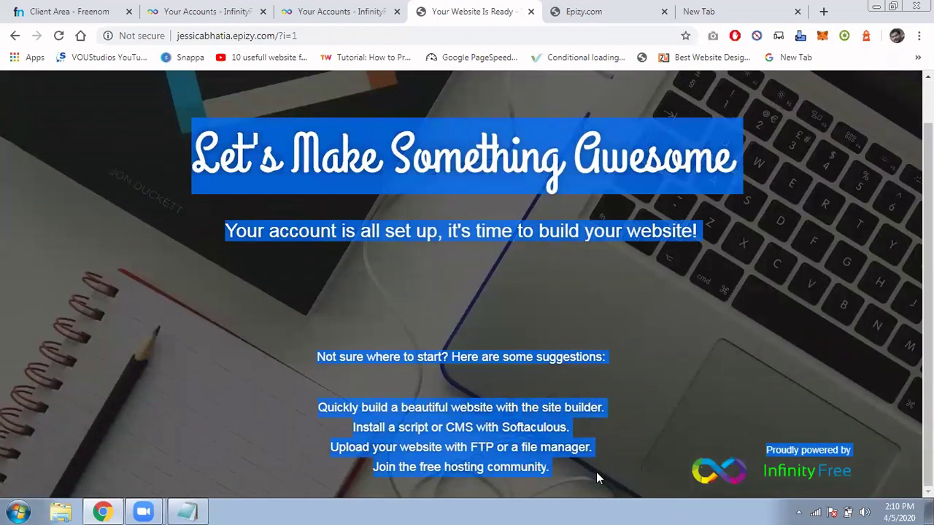
click(580, 13)
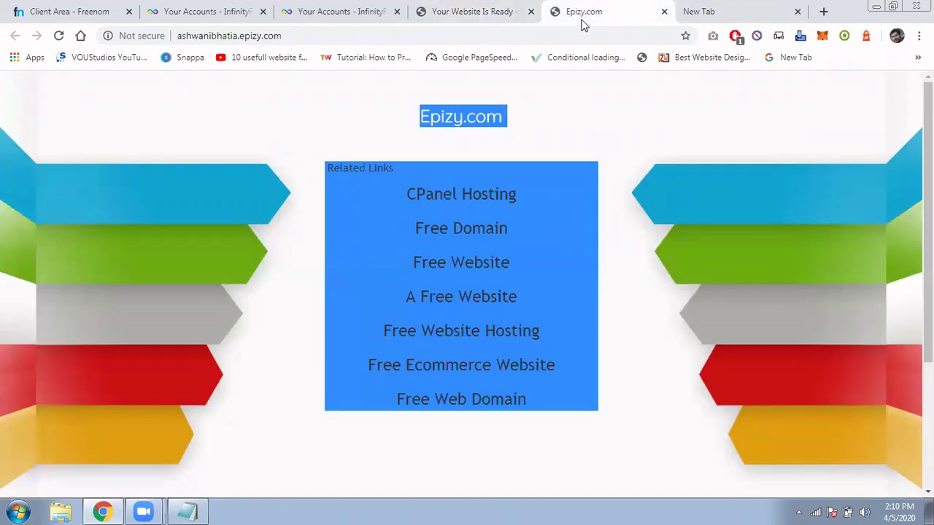
click(305, 11)
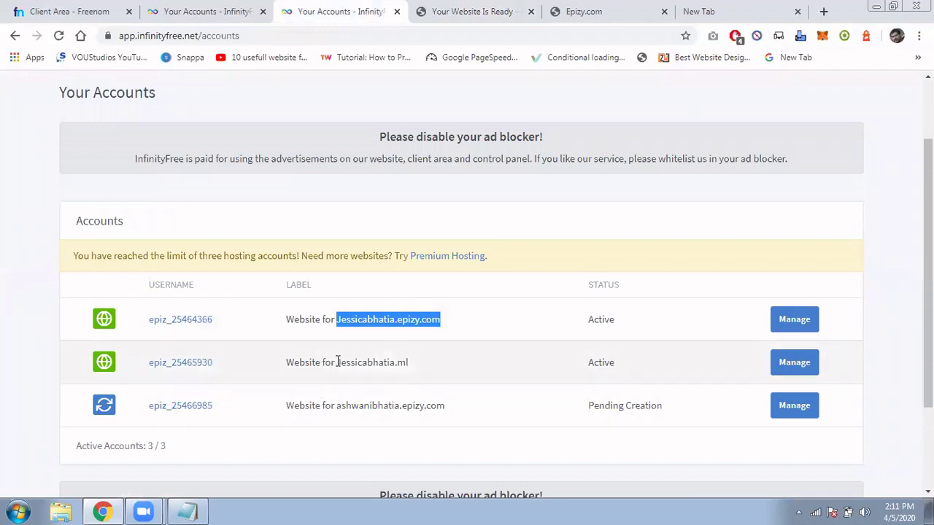
drag(336, 362, 420, 369)
right_click(422, 366)
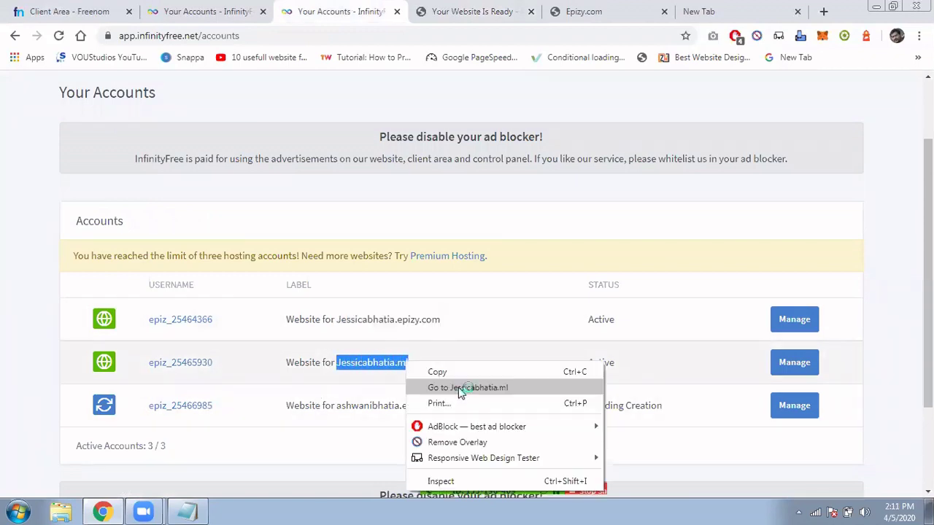
click(460, 387)
drag(175, 159, 523, 198)
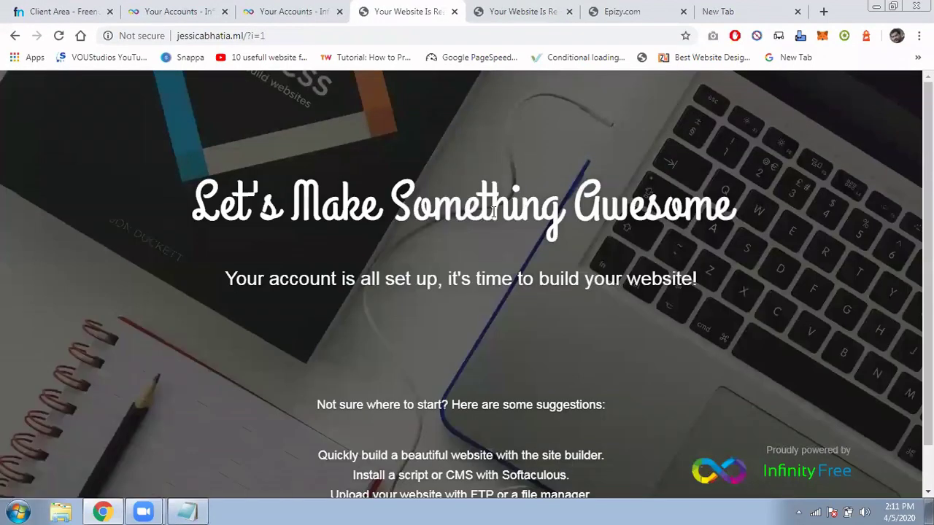
drag(362, 168, 670, 278)
scroll(467, 332, down, 1)
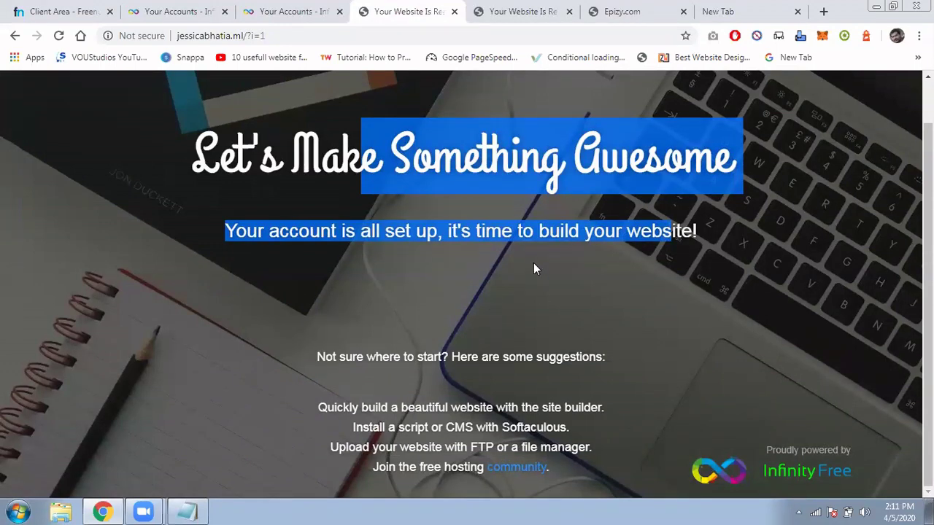
scroll(533, 266, up, 1)
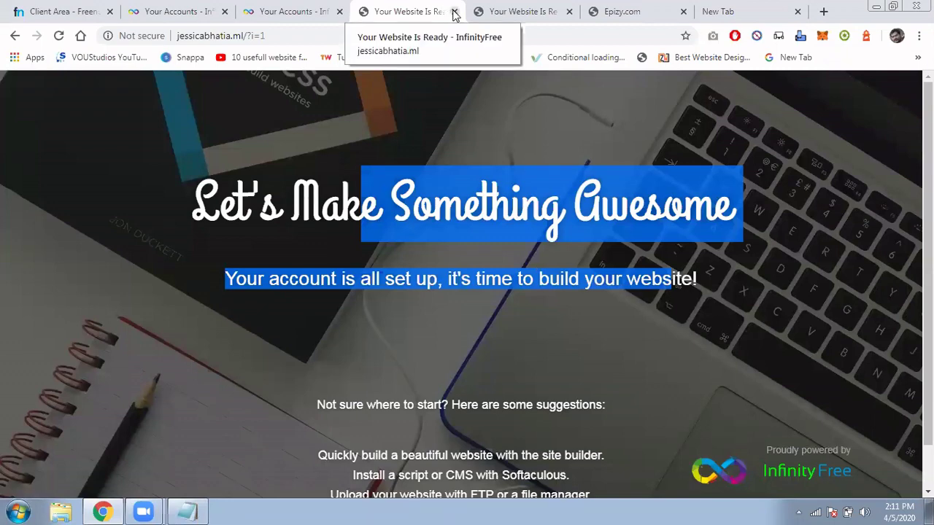
click(454, 12)
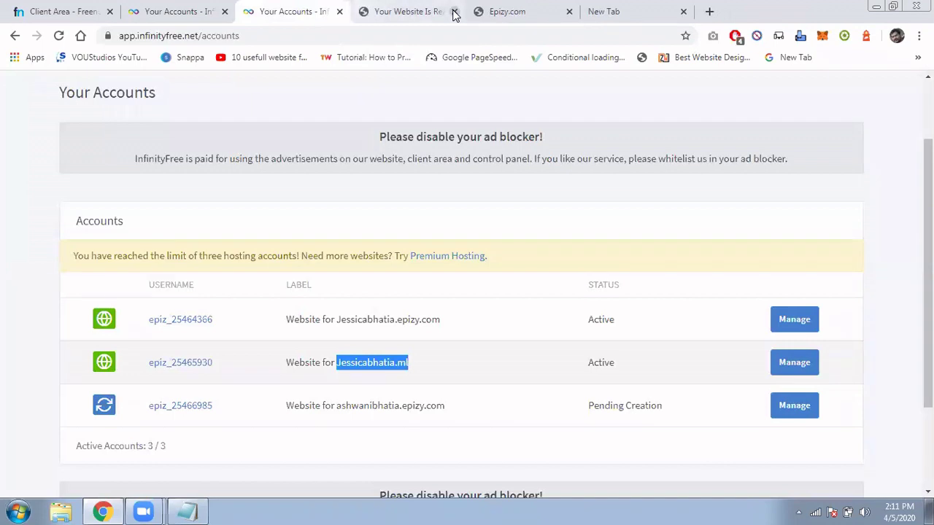